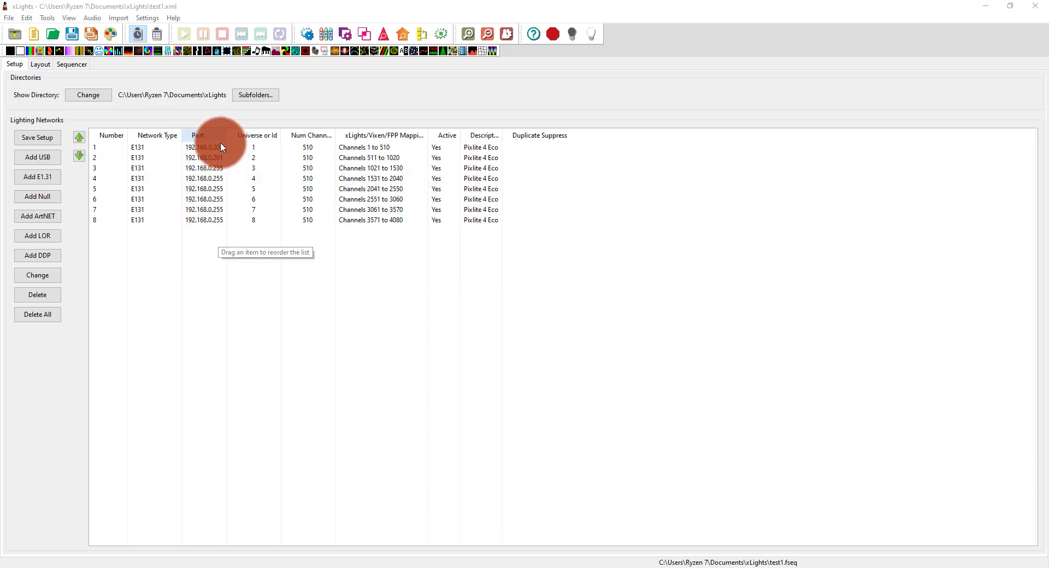
Step: Bulk edit the E131 lighting networks so that all eight universes use the IP address 192.168.0.201
click(215, 169)
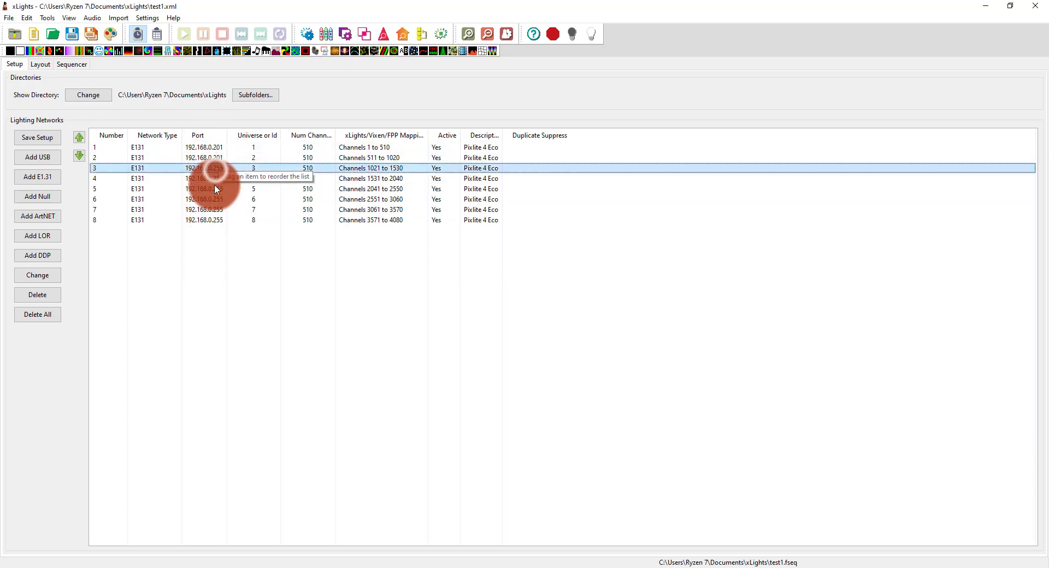
shift+click(213, 221)
right_click(213, 224)
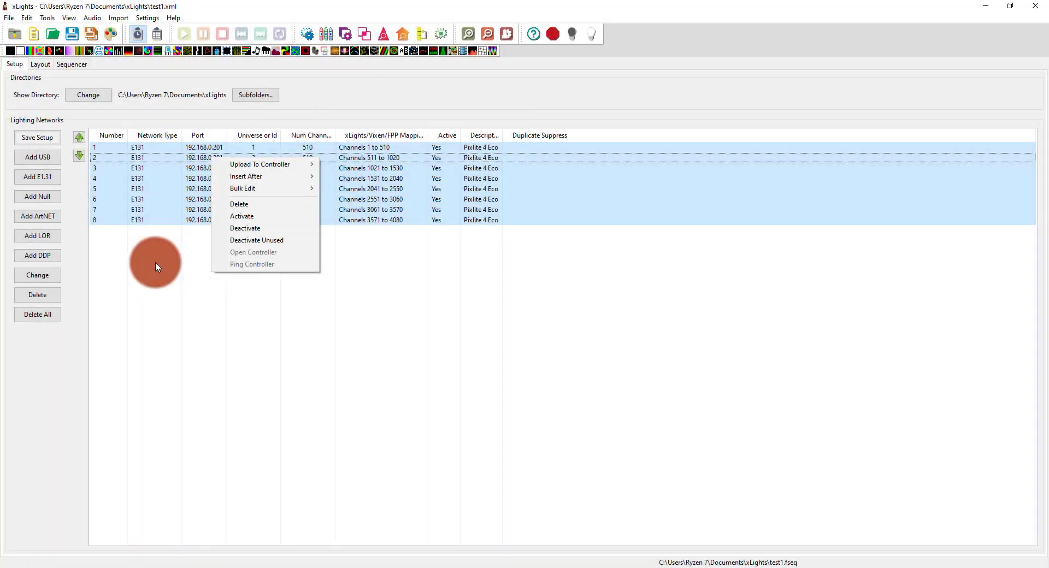
click(155, 263)
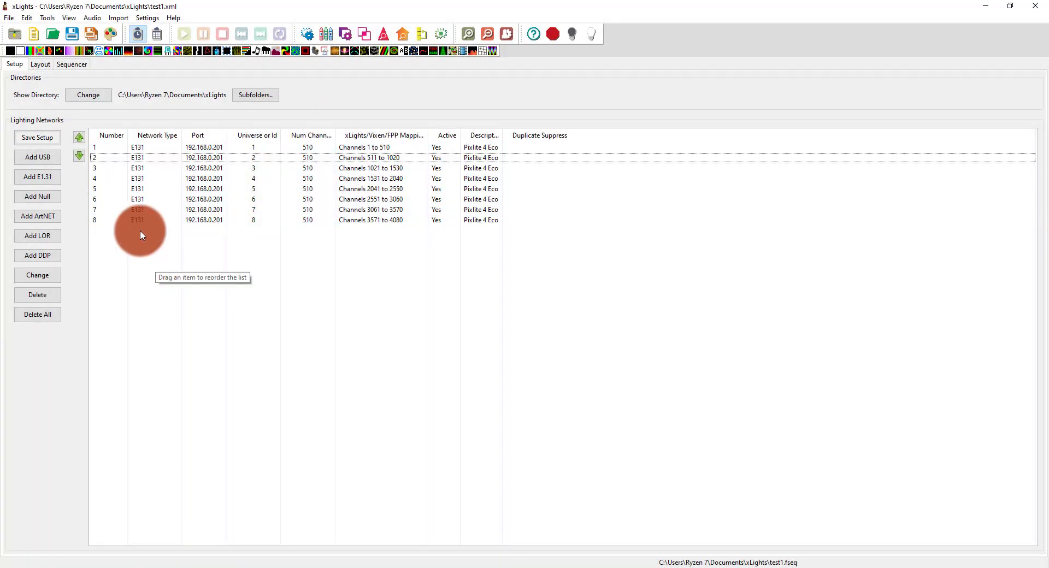
click(72, 63)
click(176, 138)
click(280, 191)
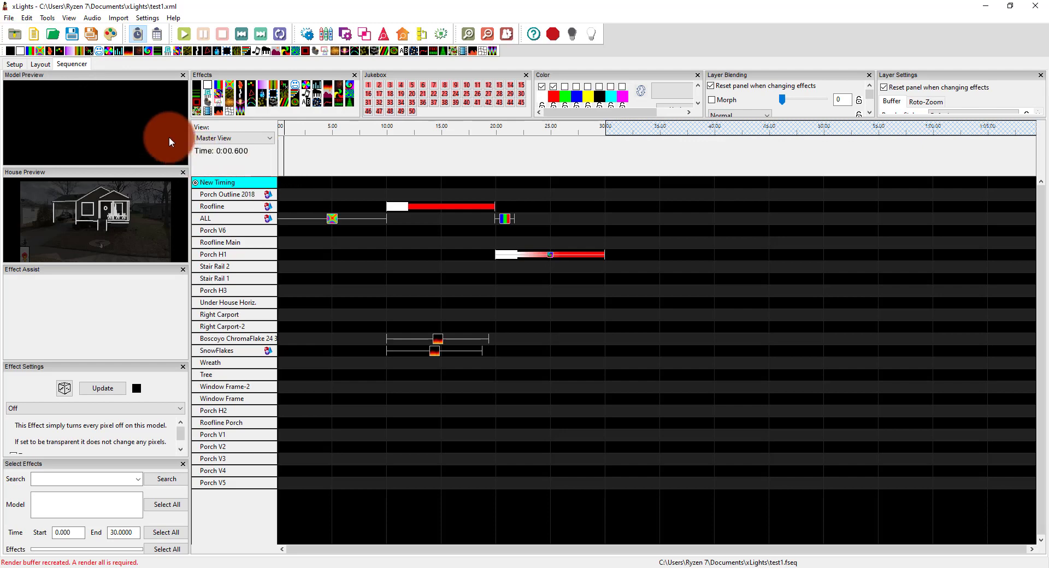
click(24, 65)
click(454, 242)
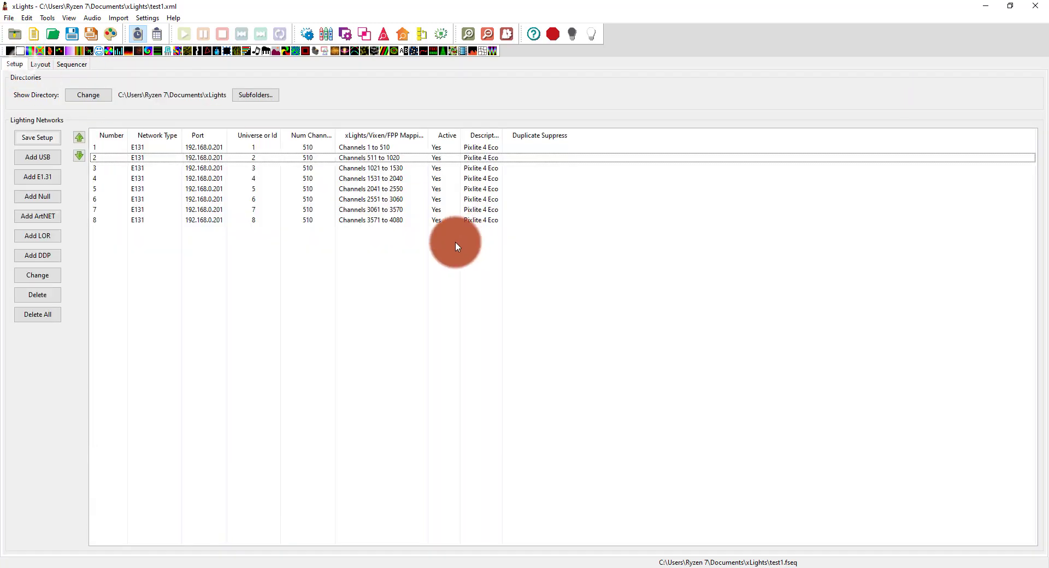
Step: Select all eight E131 networks and open the Upload To All Controllers dialog for them
drag(302, 273, 189, 144)
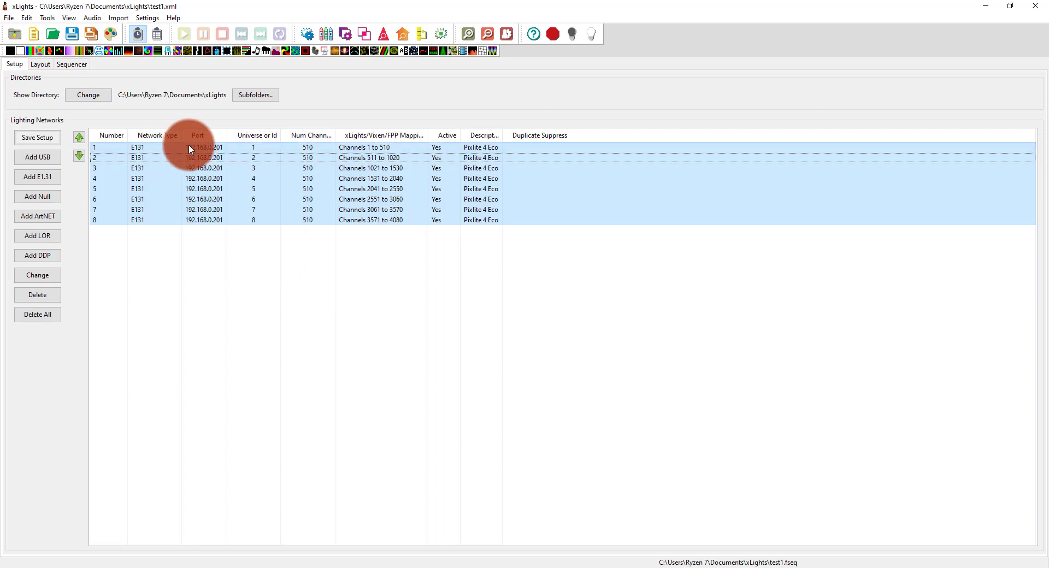
right_click(189, 144)
mouse_move(209, 156)
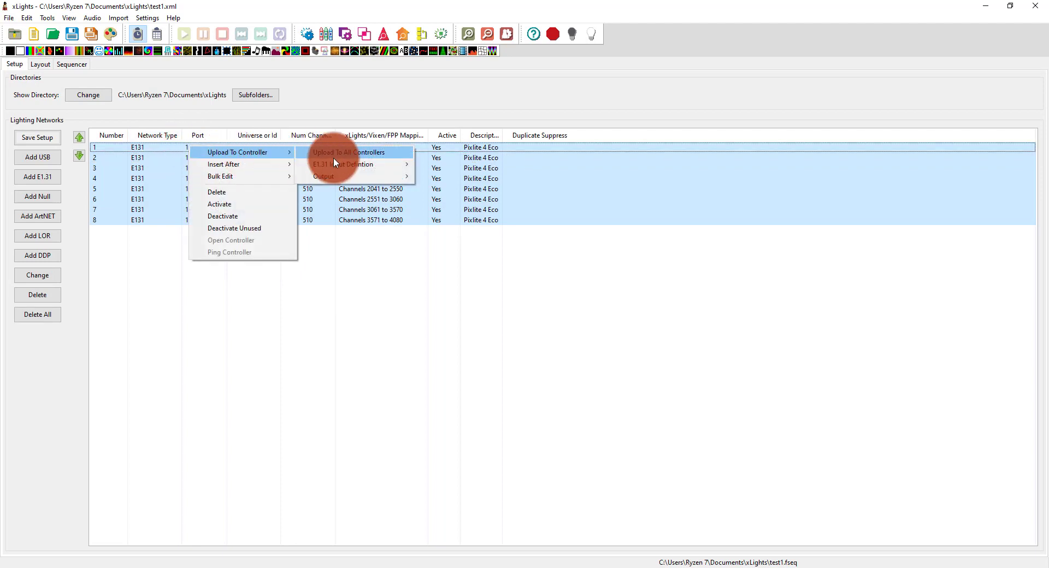
mouse_move(352, 174)
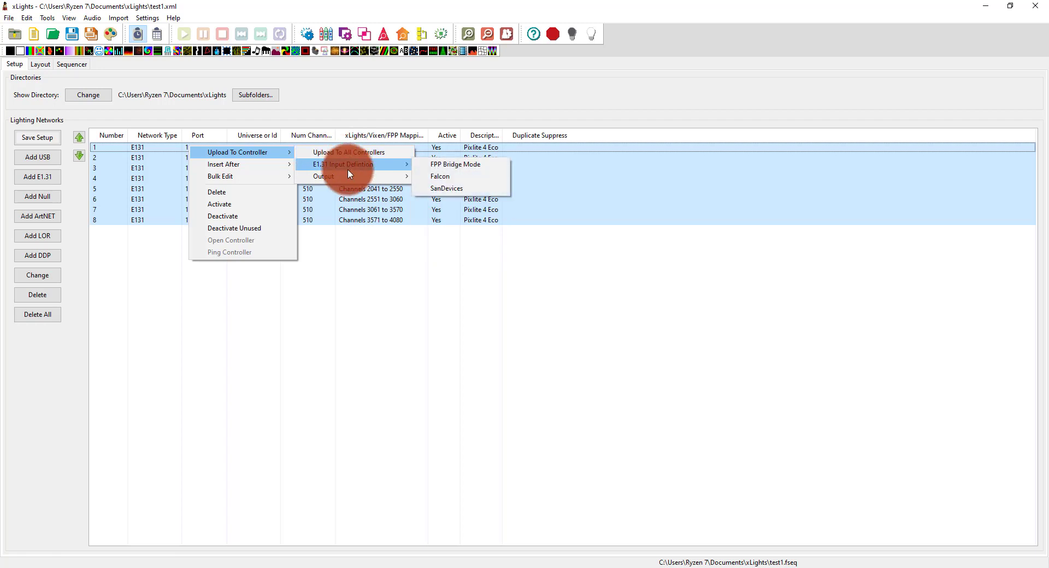
click(349, 150)
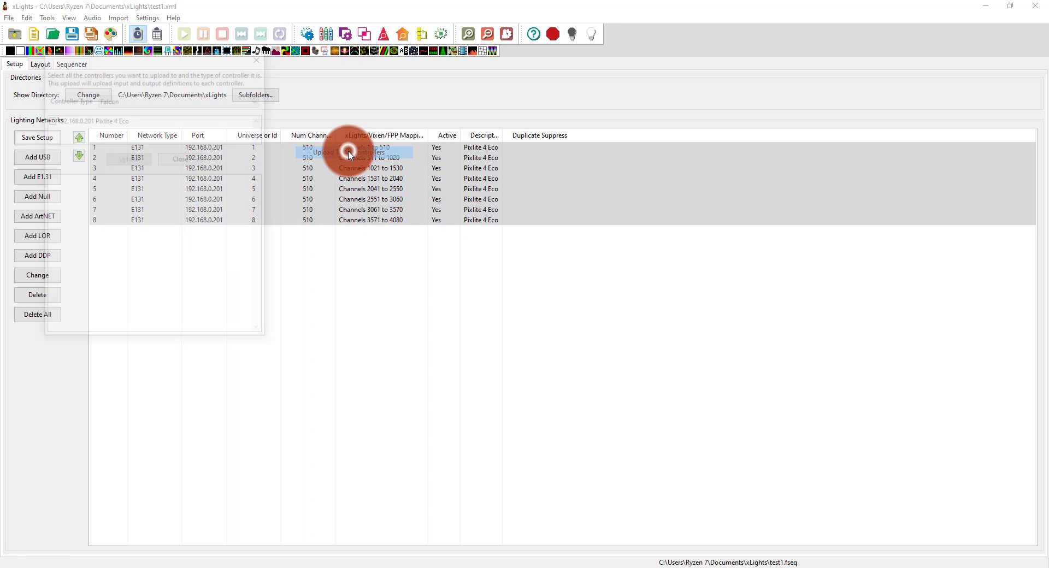
Step: Review the controller types offered for the Pixlite 4 Eco upload, then close the dialog without uploading
click(116, 99)
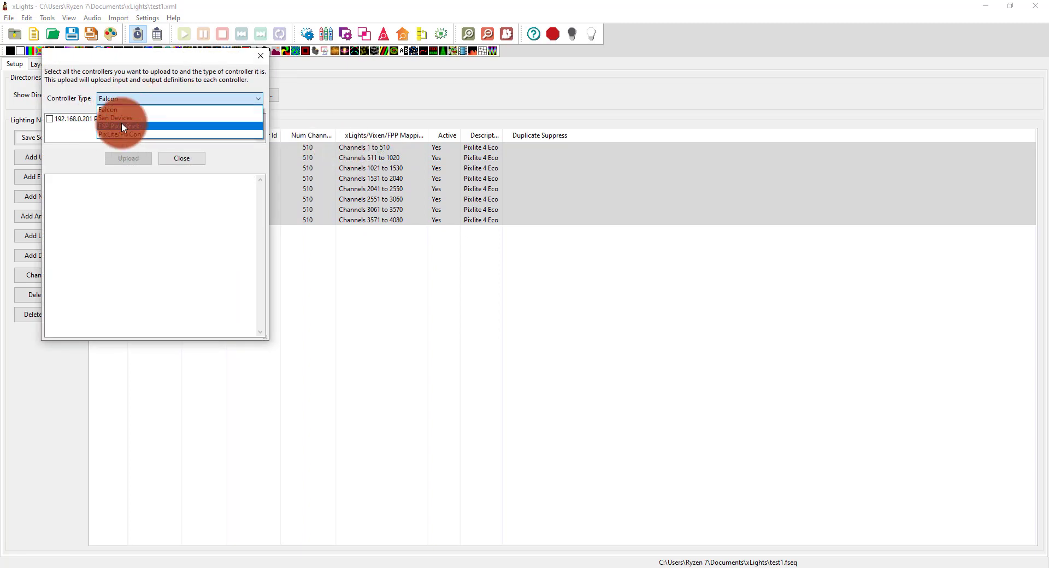
click(126, 110)
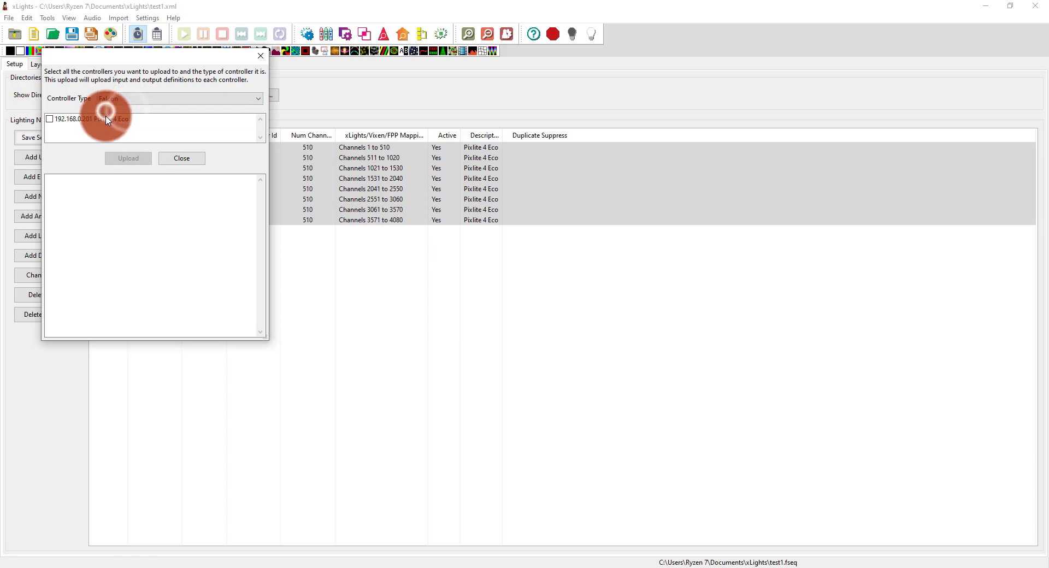
click(106, 119)
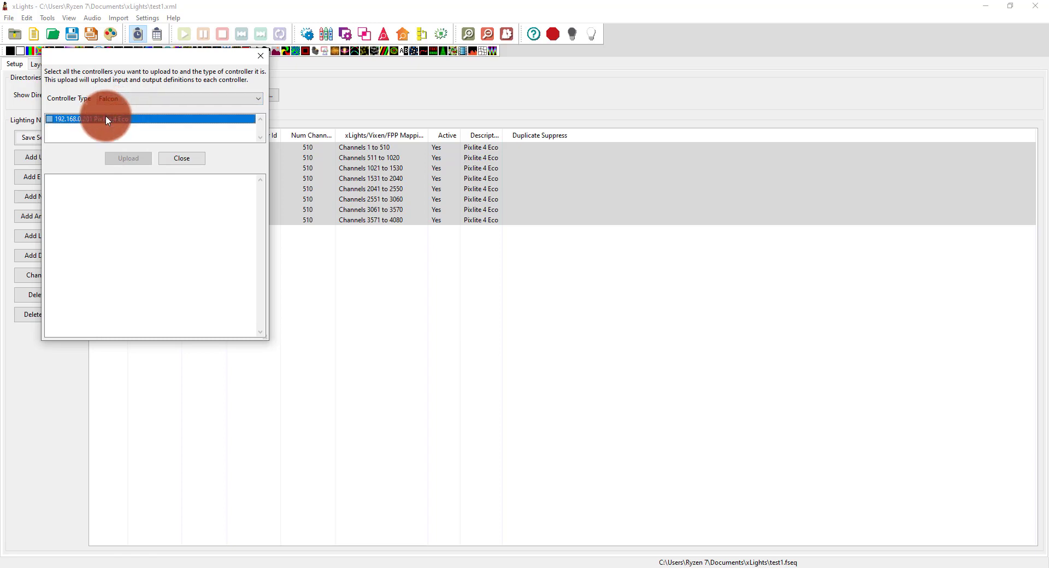
click(129, 99)
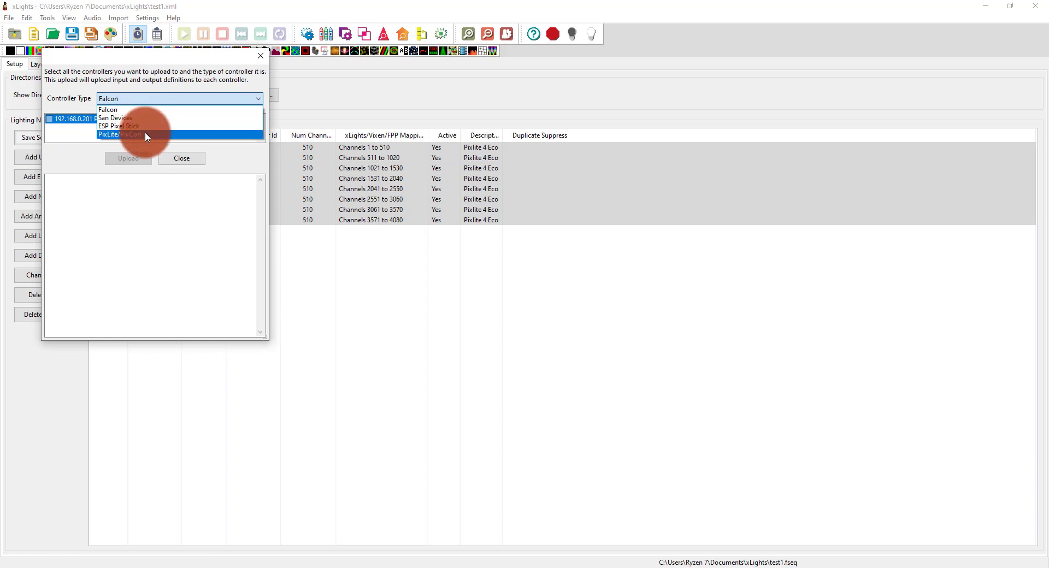
click(146, 133)
click(149, 100)
click(161, 109)
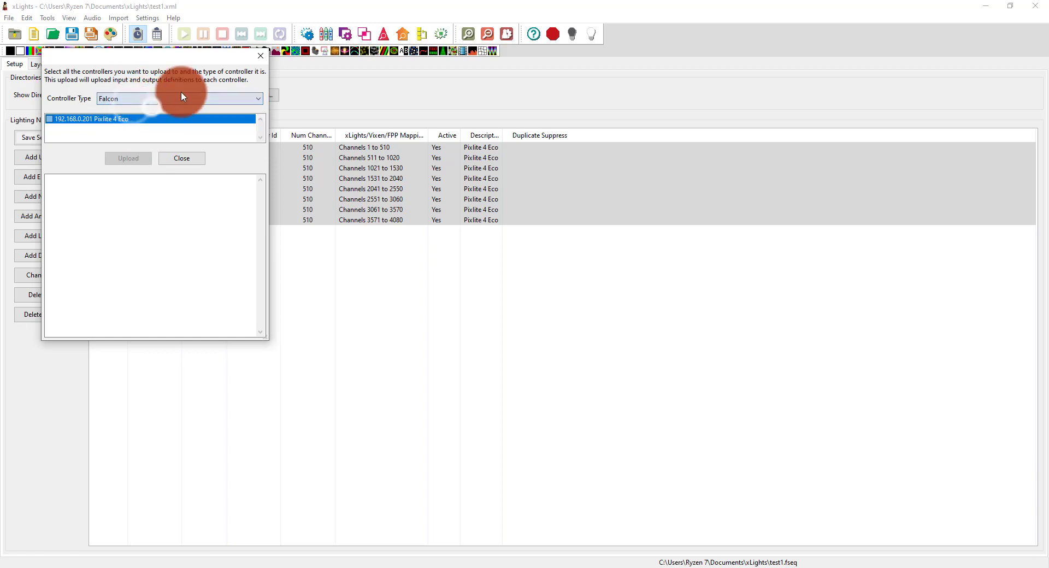
click(260, 61)
click(228, 234)
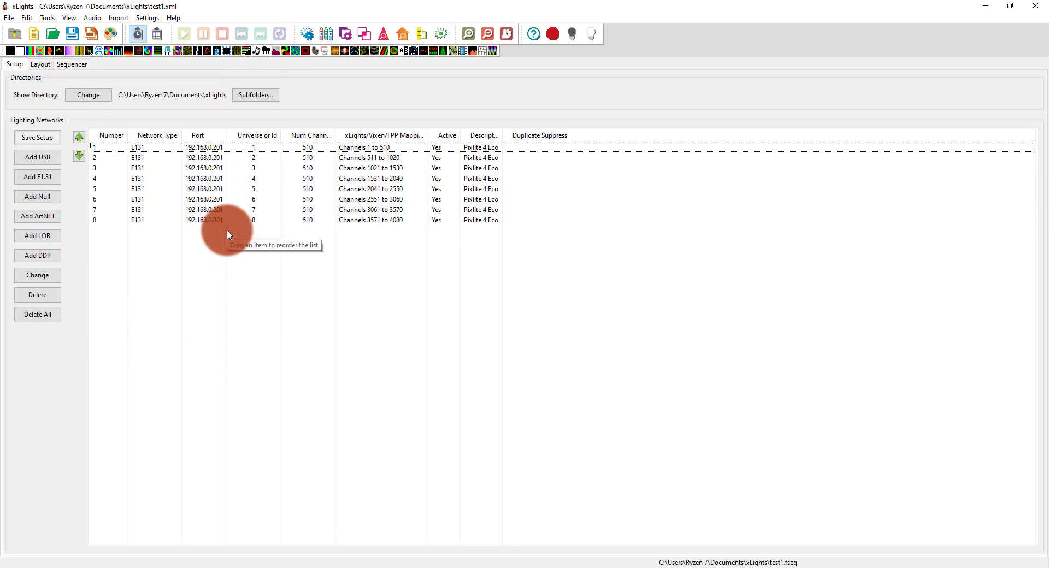
Step: Upload the test1.fseq sequence to the Falcon Player using FPP Connect from the sequencer
click(70, 64)
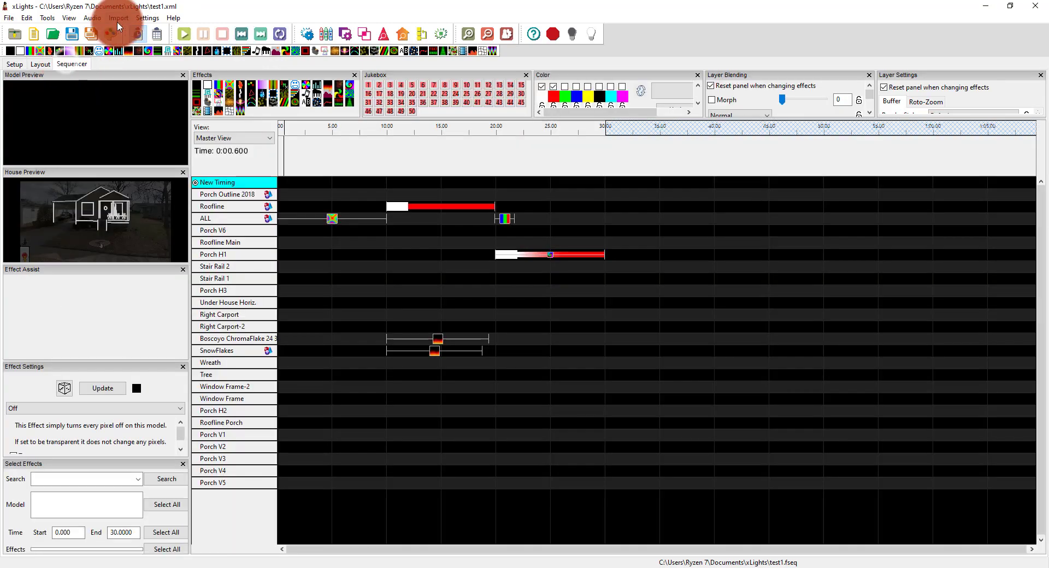
click(146, 19)
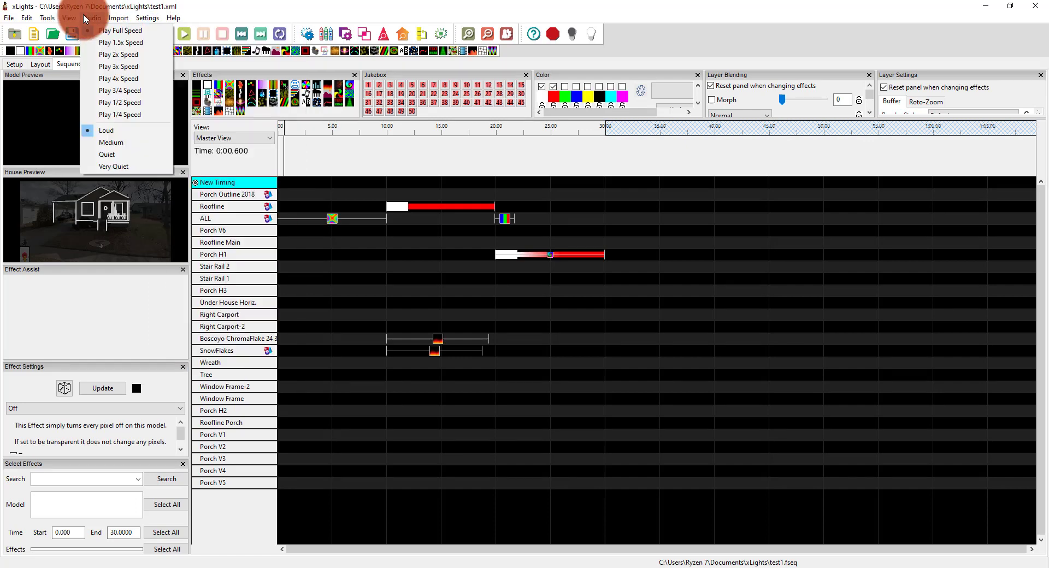
mouse_move(51, 20)
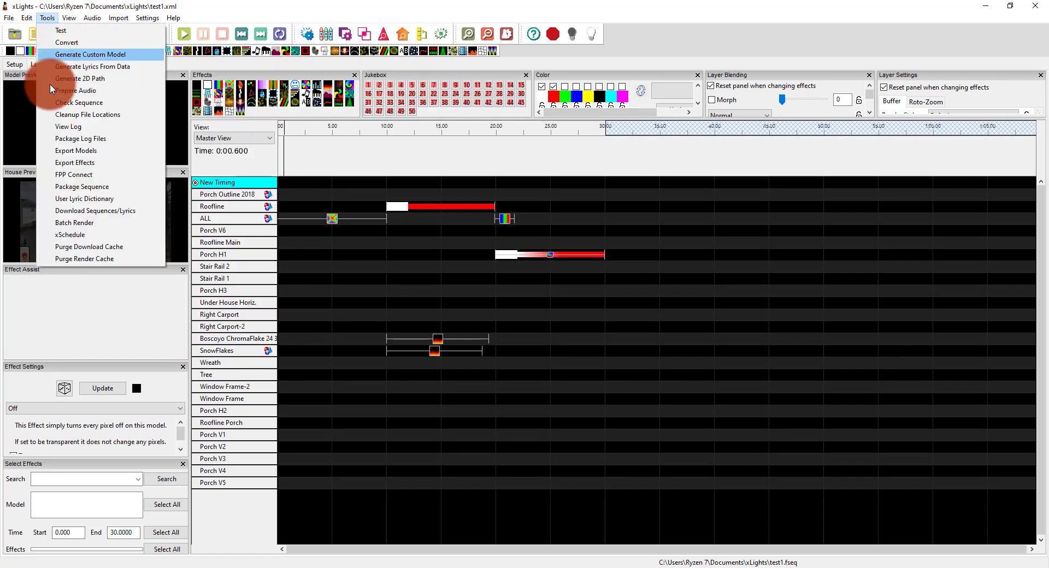
click(67, 175)
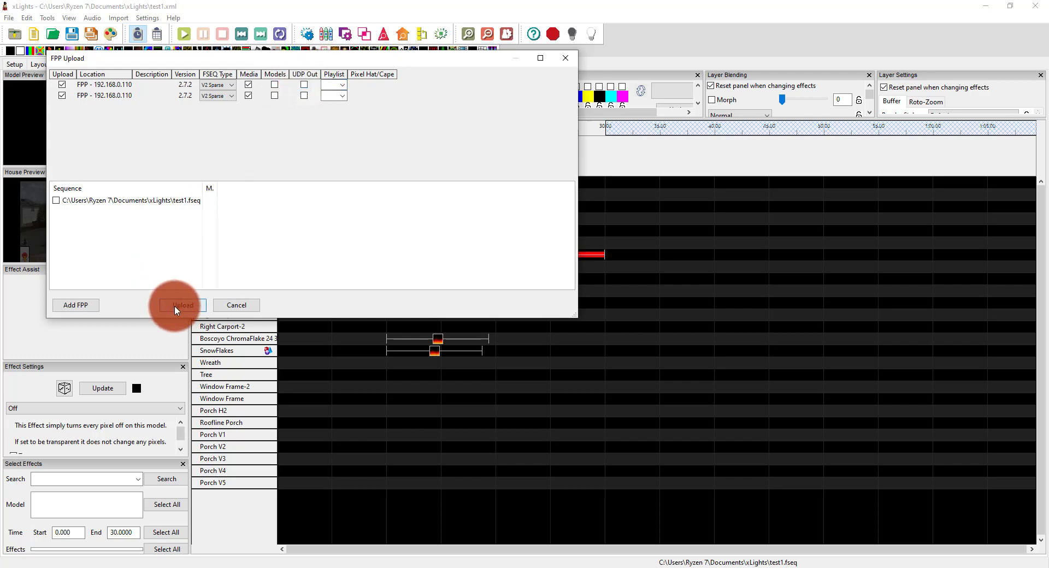
click(55, 200)
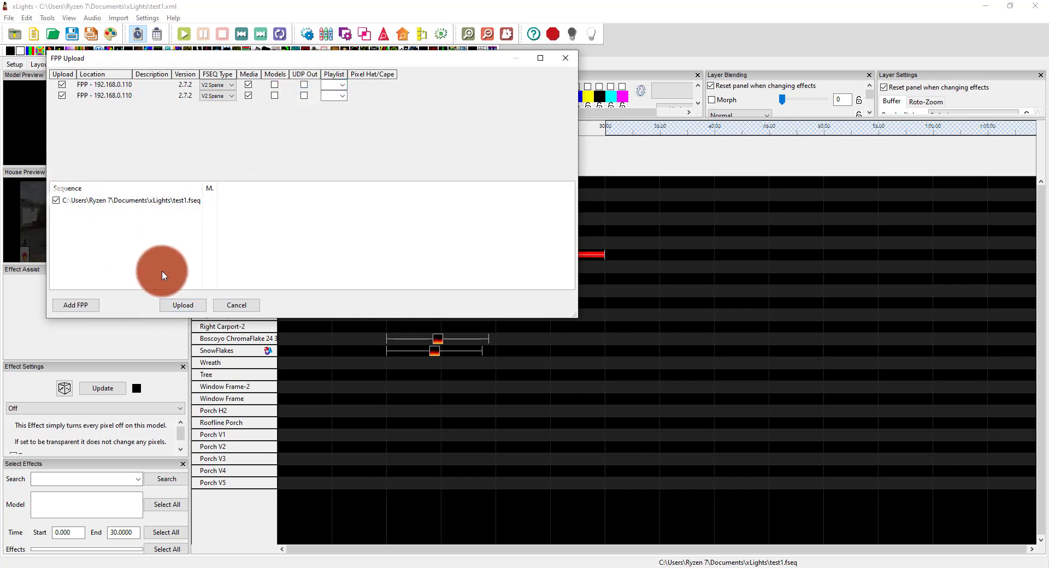
click(171, 306)
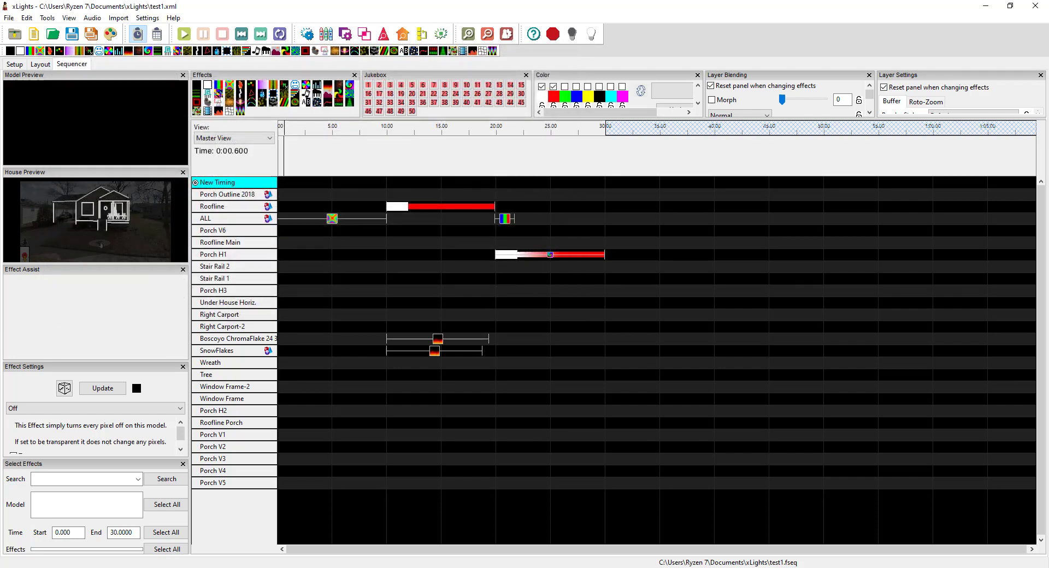
Step: Switch to the Falcon Player web page in the browser and maximize its window
key(alt+Tab)
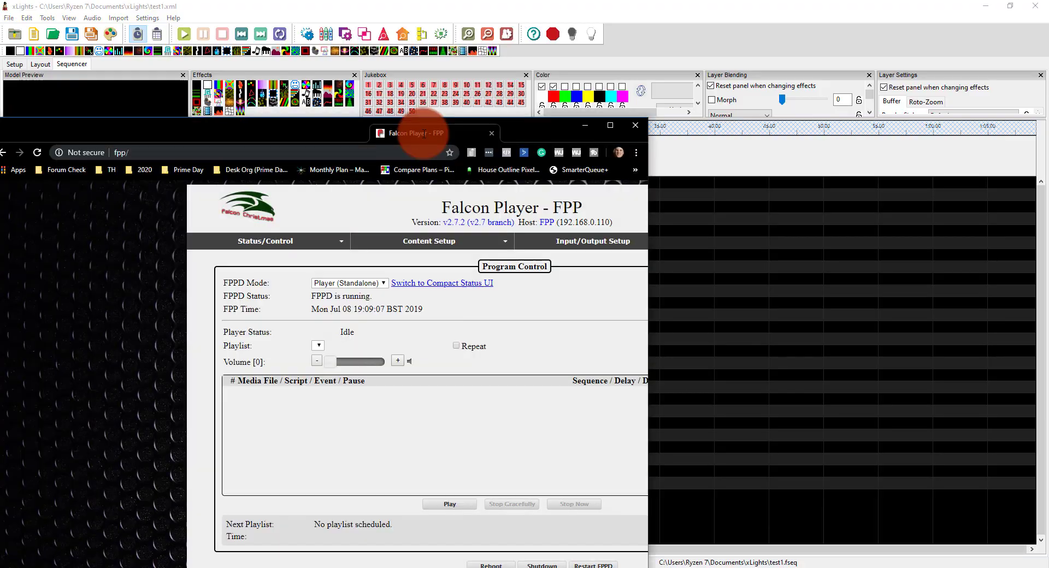
double_click(422, 70)
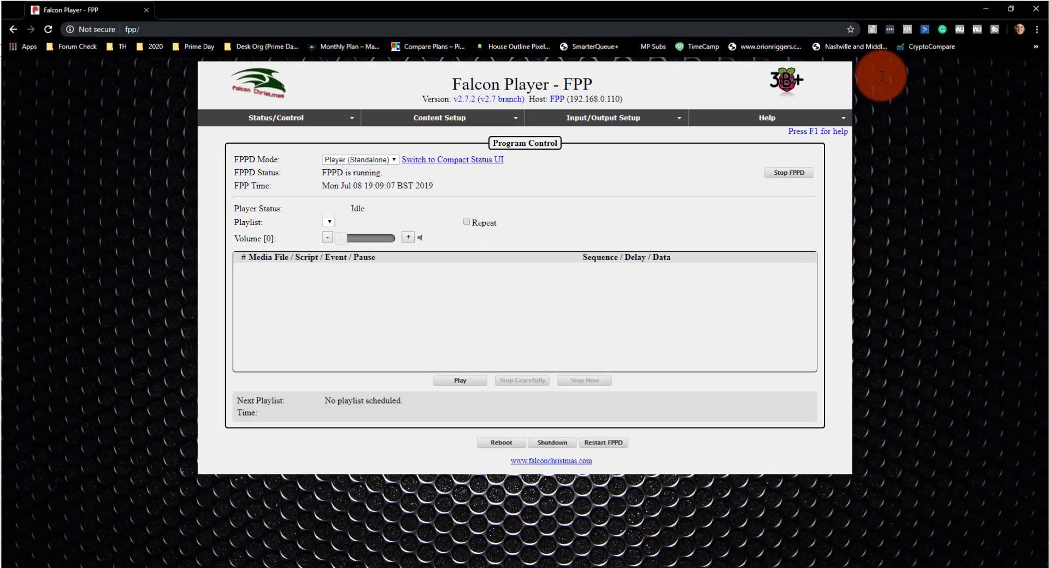
click(477, 207)
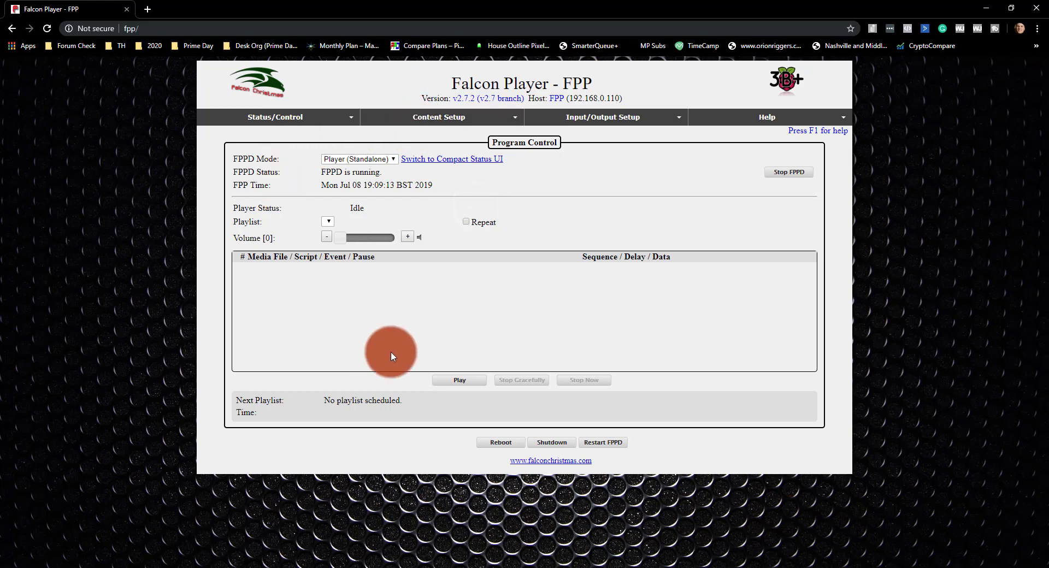
double_click(328, 394)
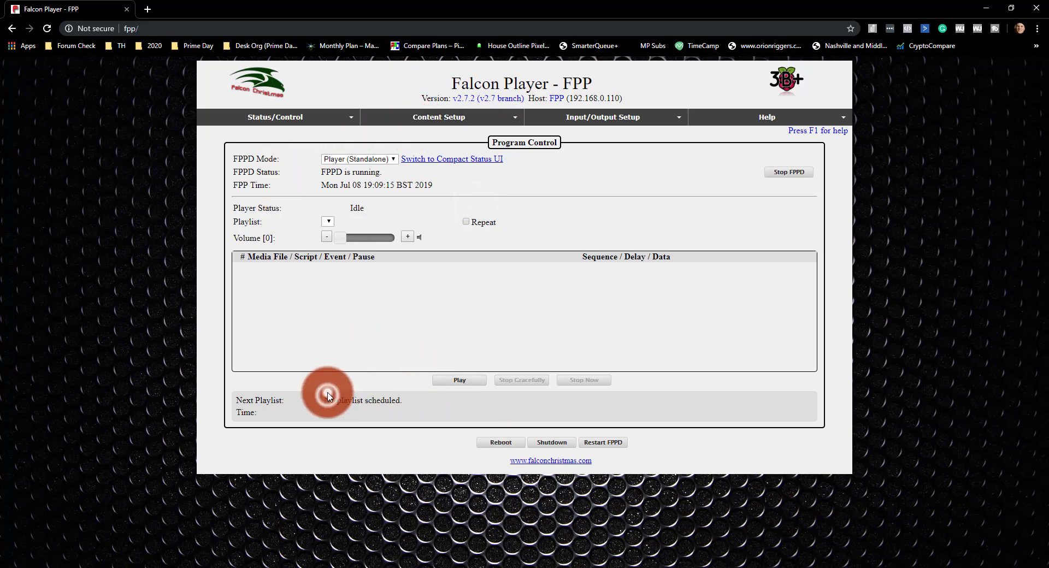
click(339, 426)
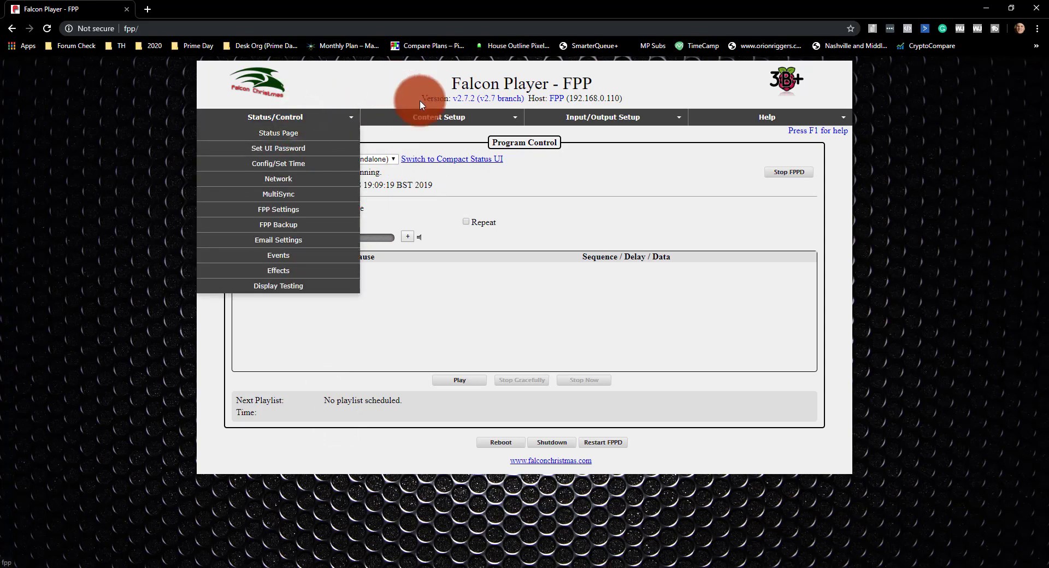
Step: Create a new playlist named Test1 in the Falcon Player's playlist setup
click(444, 123)
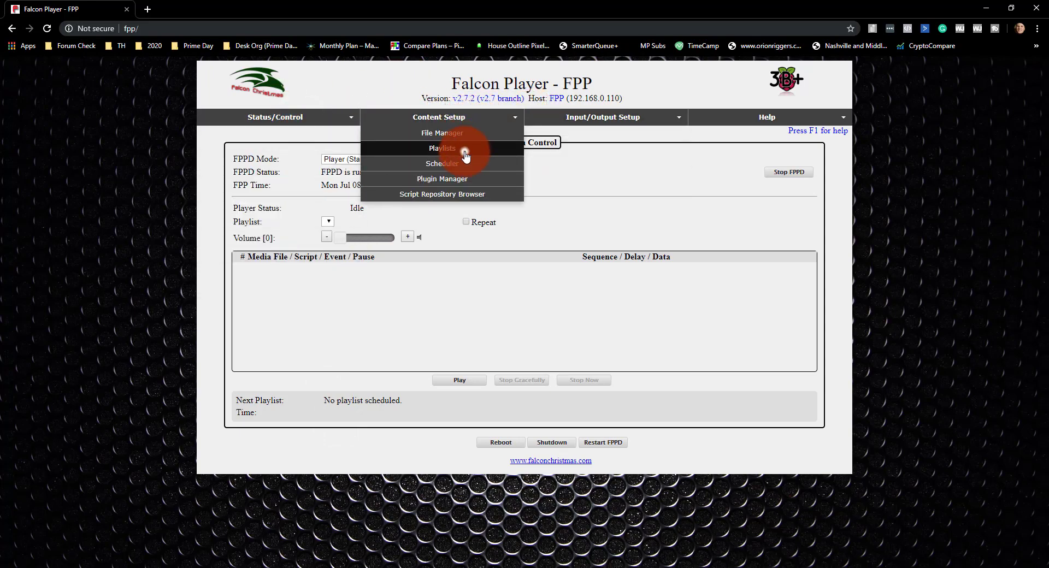
click(464, 151)
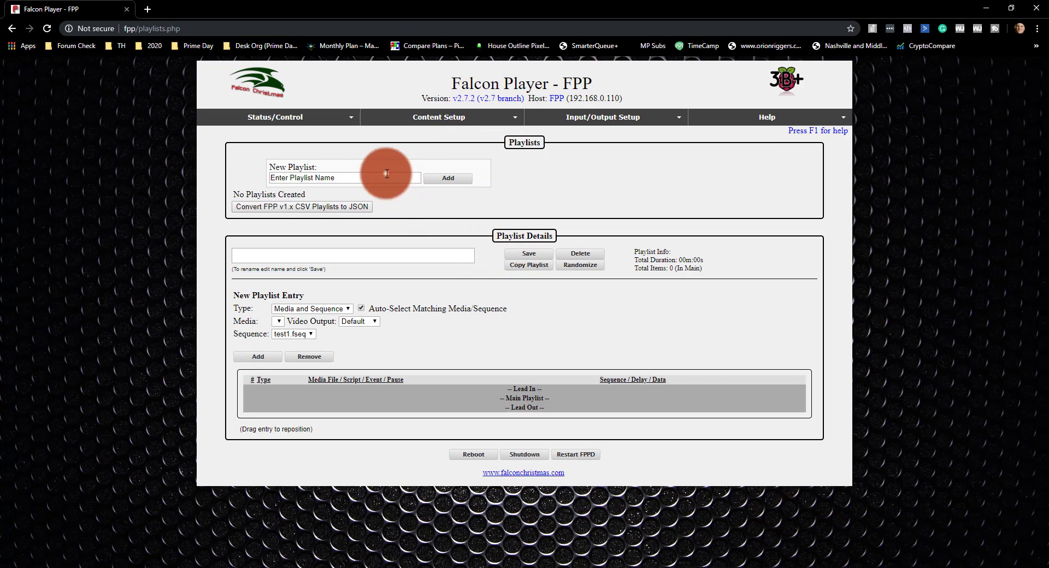
click(387, 173)
text(Test1)
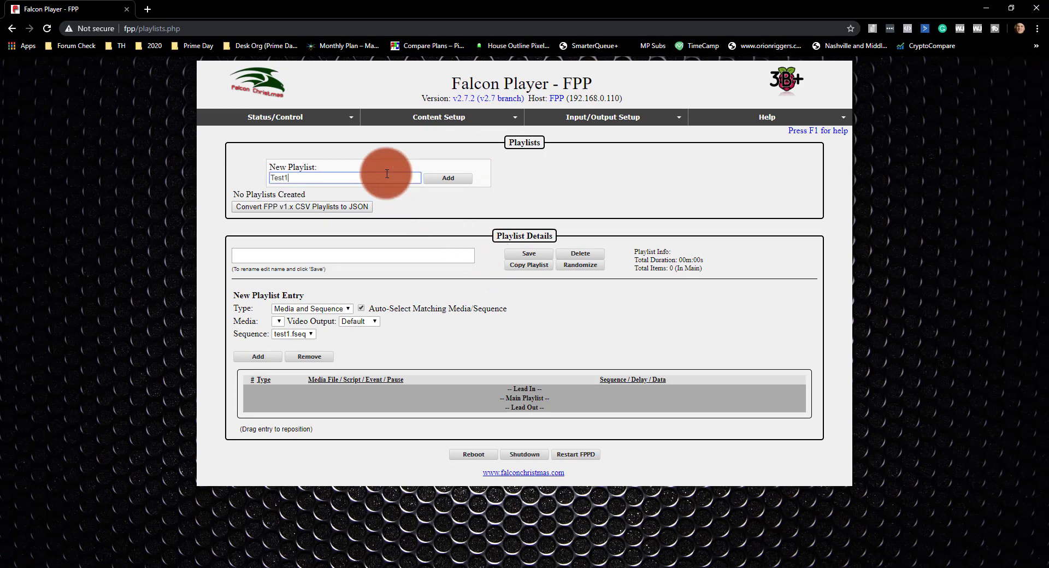
click(429, 178)
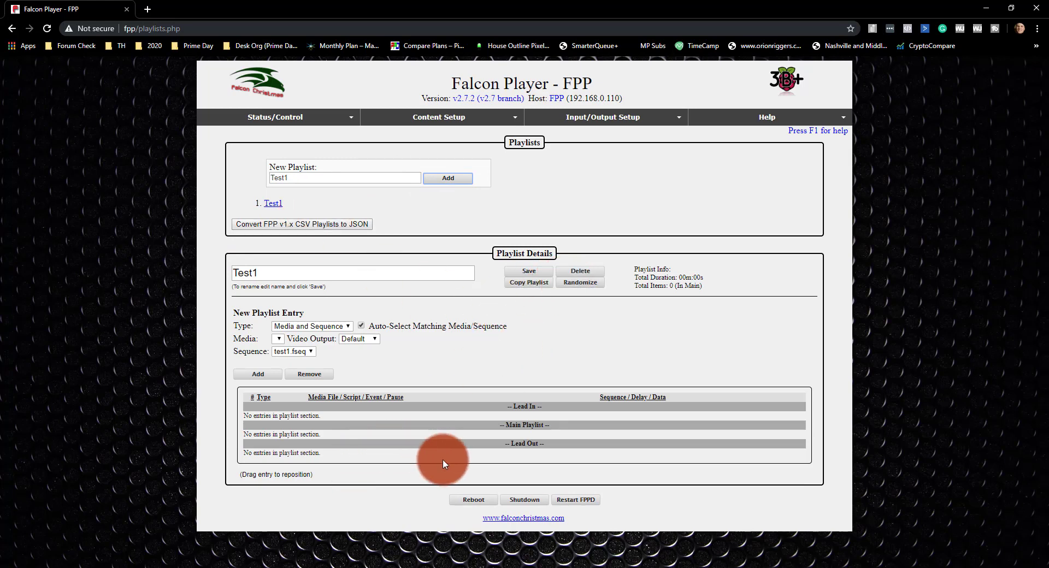
Step: Try to add test1.fseq to the Test1 playlist as a Media and Sequence entry
click(249, 376)
mouse_move(534, 323)
mouse_down()
mouse_move(550, 309)
mouse_move(541, 326)
mouse_up()
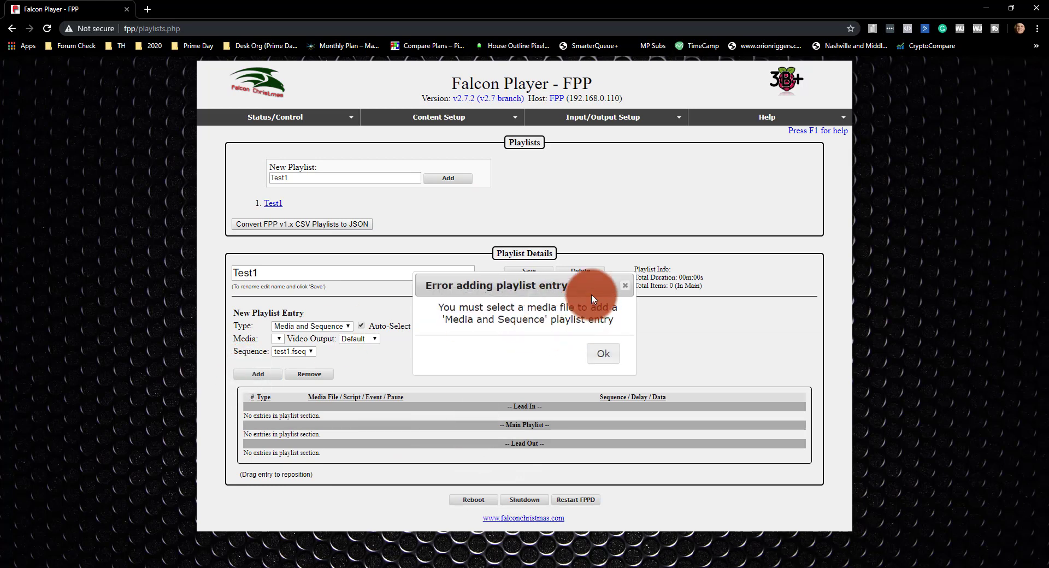
click(625, 289)
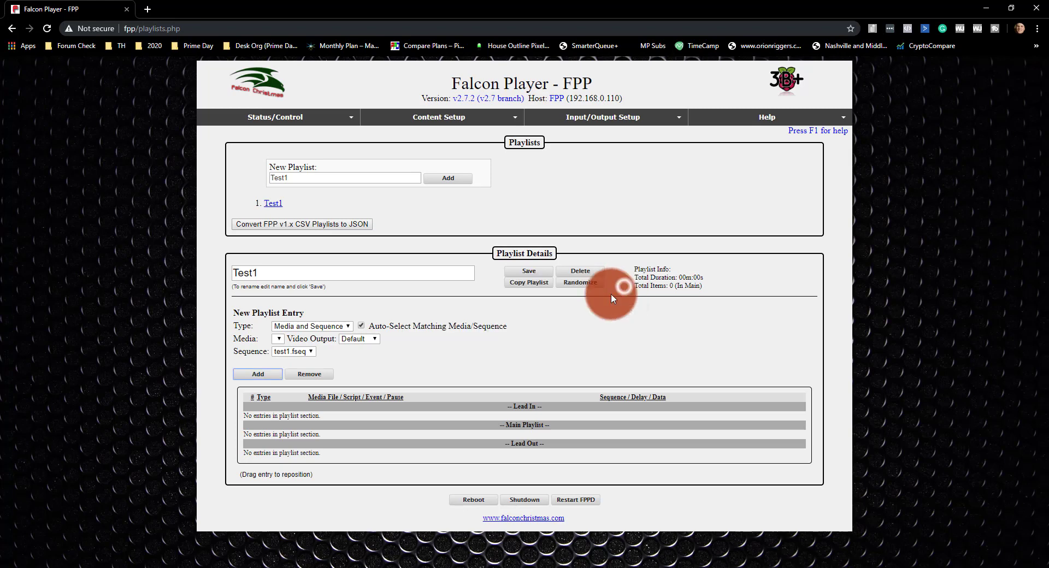
Step: Add test1.fseq to the main section of the Test1 playlist as a Sequence Only entry
click(288, 329)
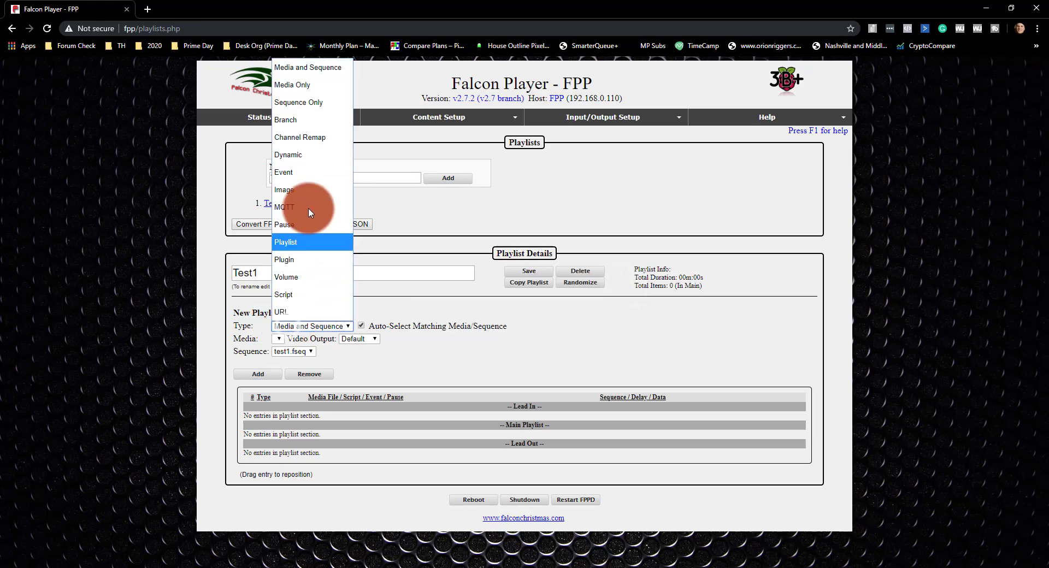
click(294, 101)
click(264, 362)
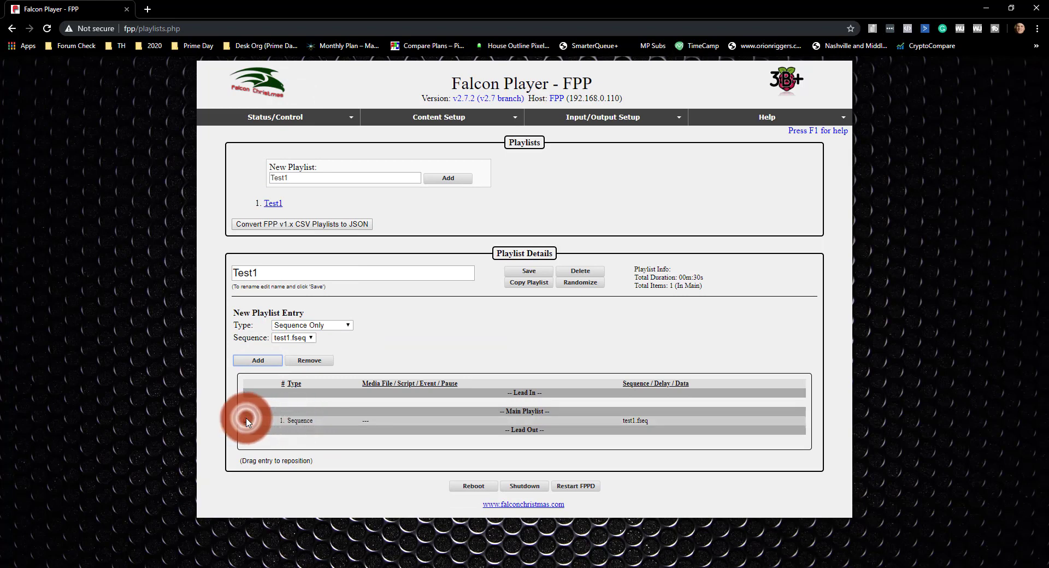
drag(272, 419, 338, 421)
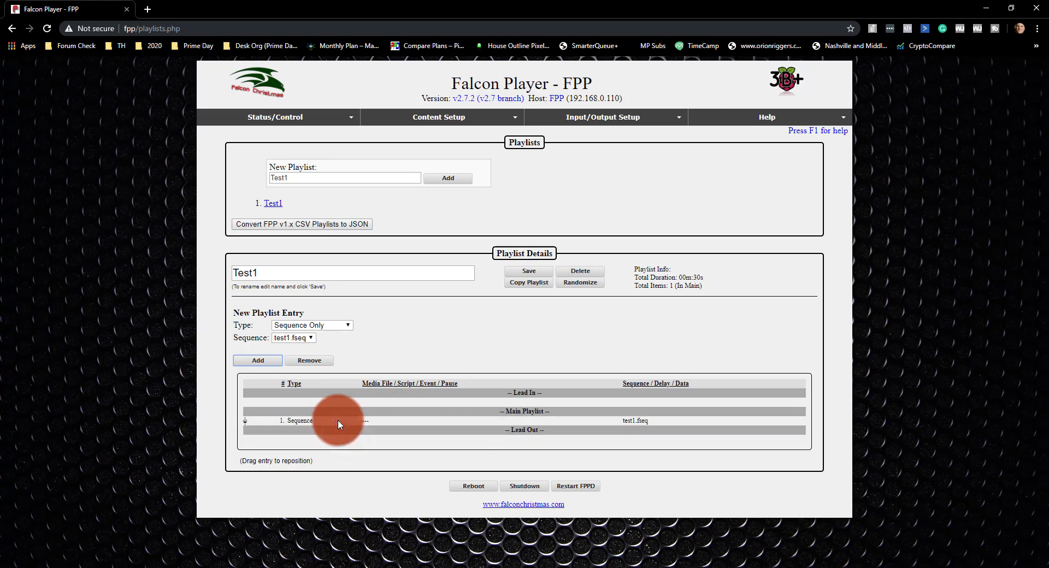
Step: Check the Test1 playlist on the player's status page and view the FPP global settings
click(400, 322)
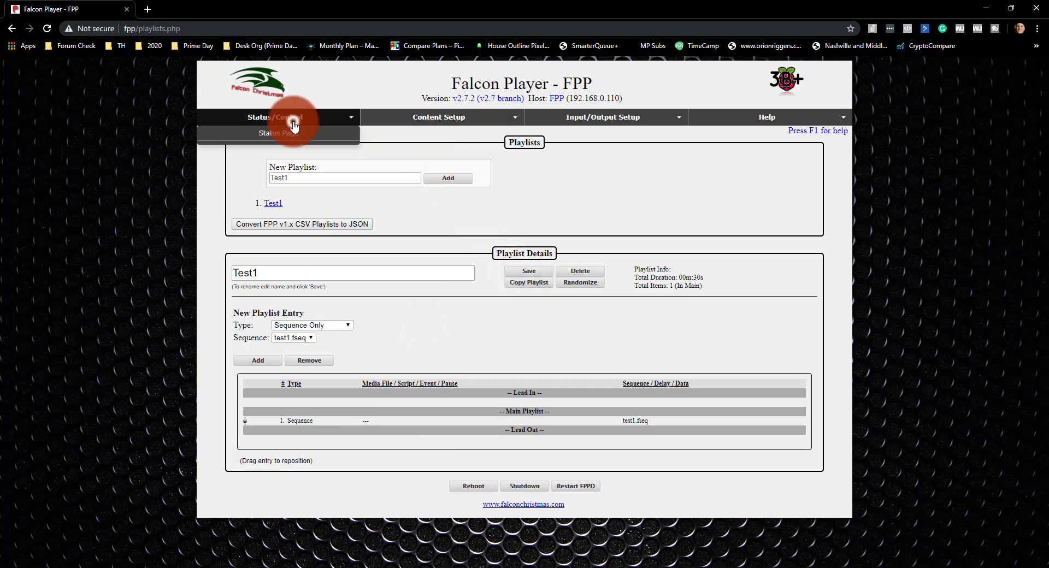
click(295, 134)
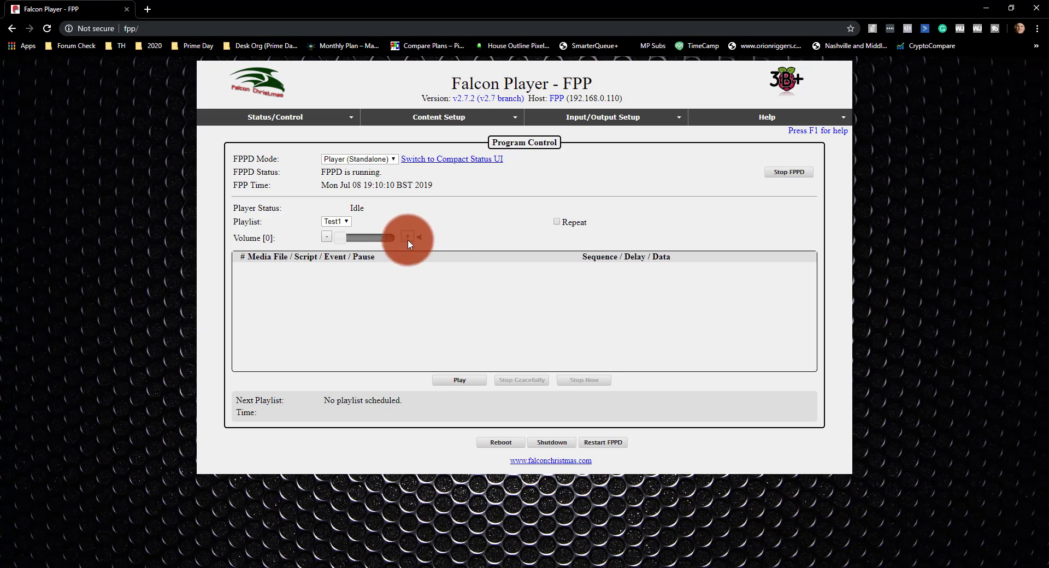
click(425, 118)
click(318, 125)
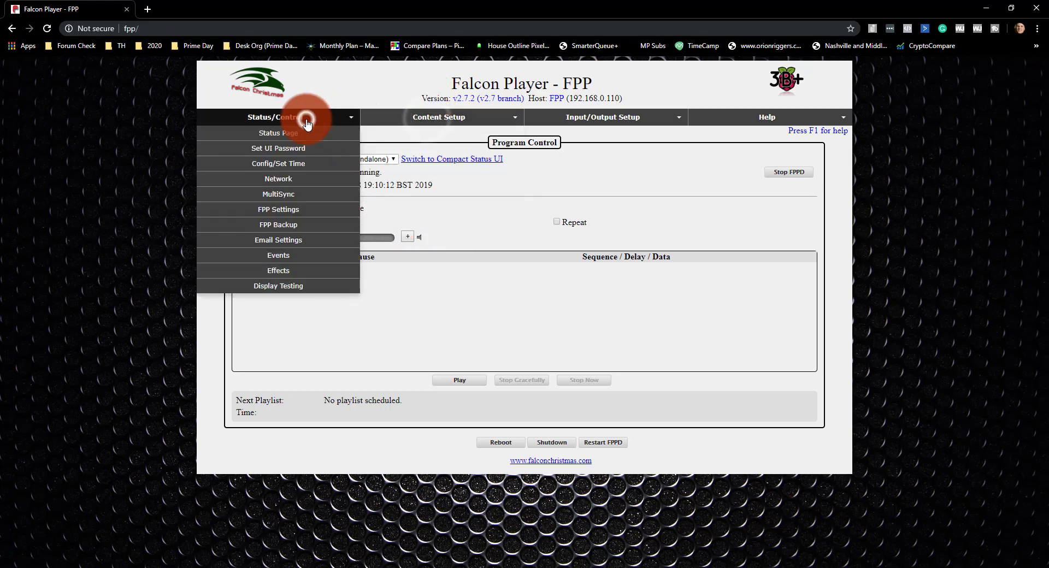
click(320, 212)
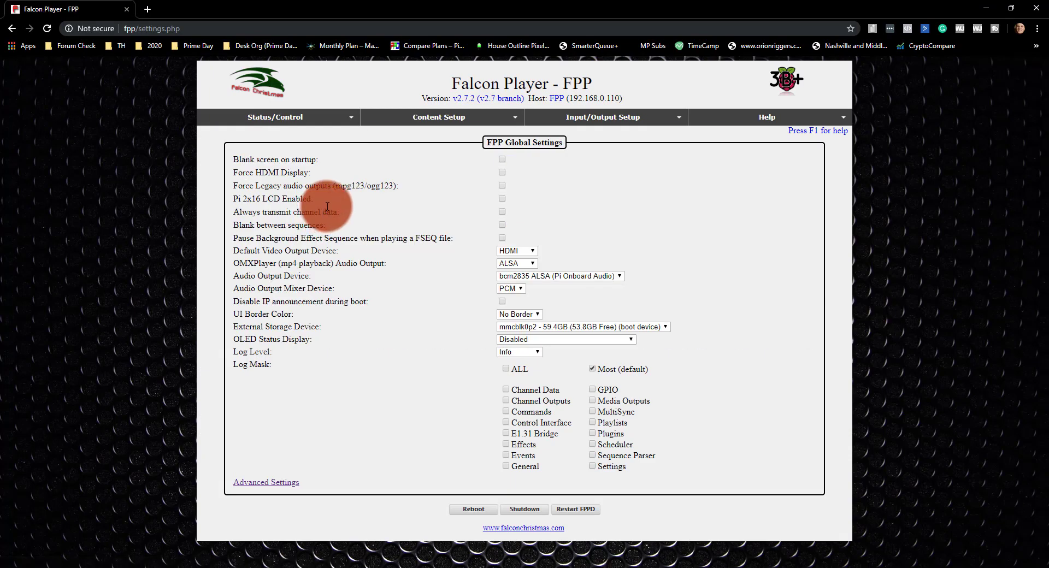
Step: Enable the E1.31 / ArtNet / DDP output in the channel outputs and set its universe count to 8
mouse_move(596, 117)
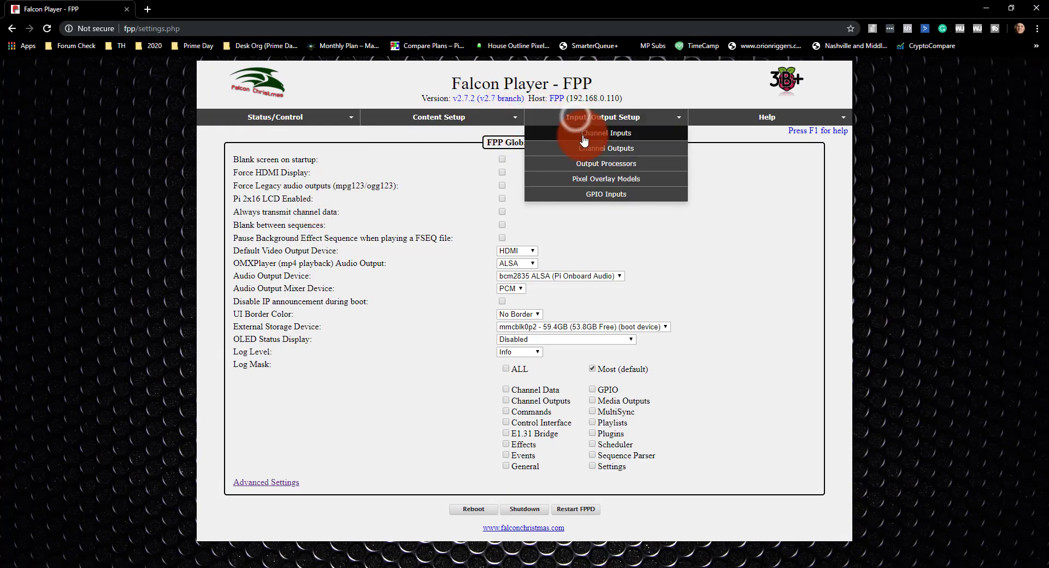
click(586, 152)
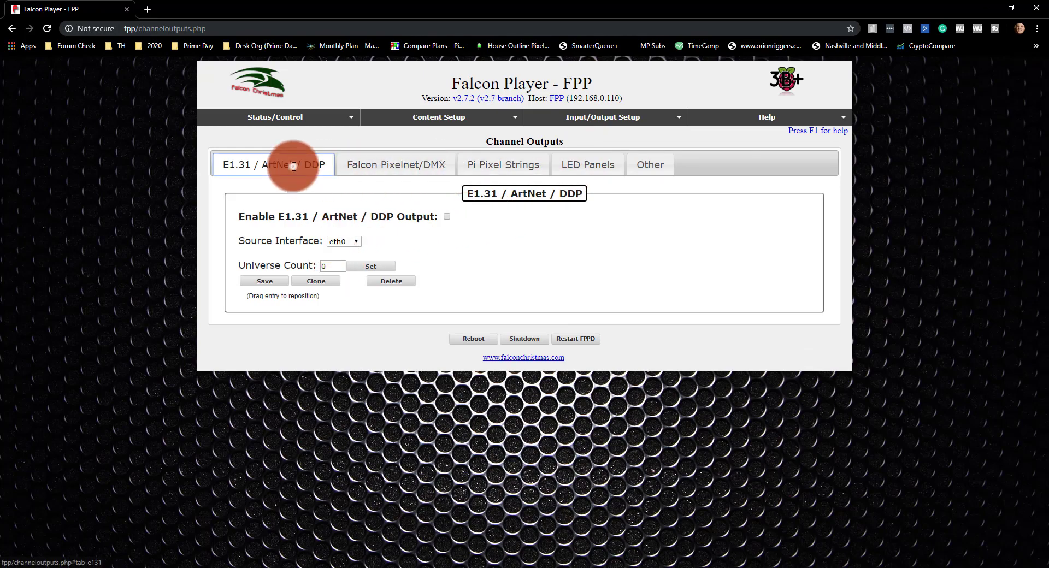
click(225, 166)
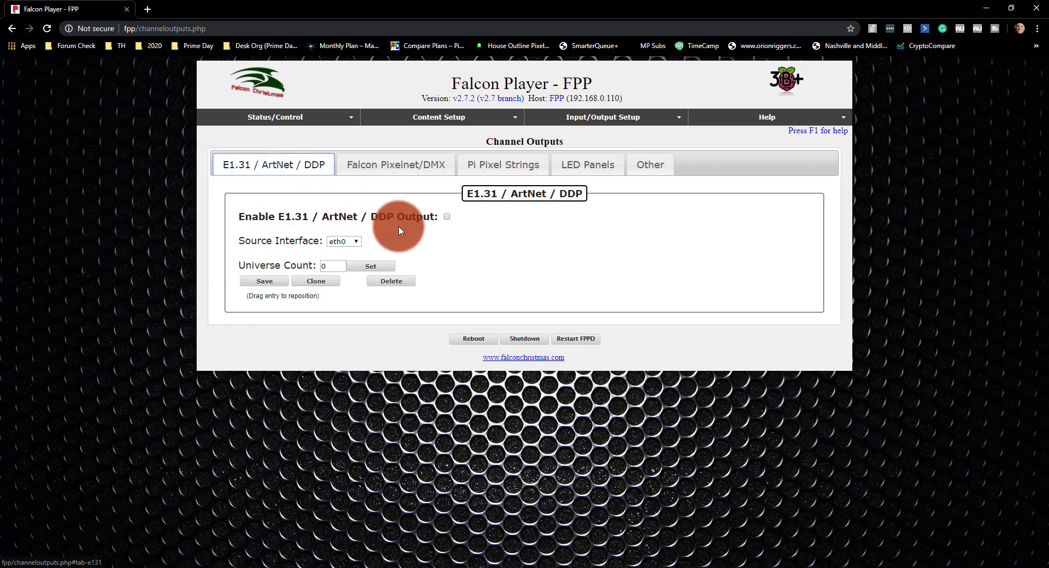
click(445, 218)
click(446, 216)
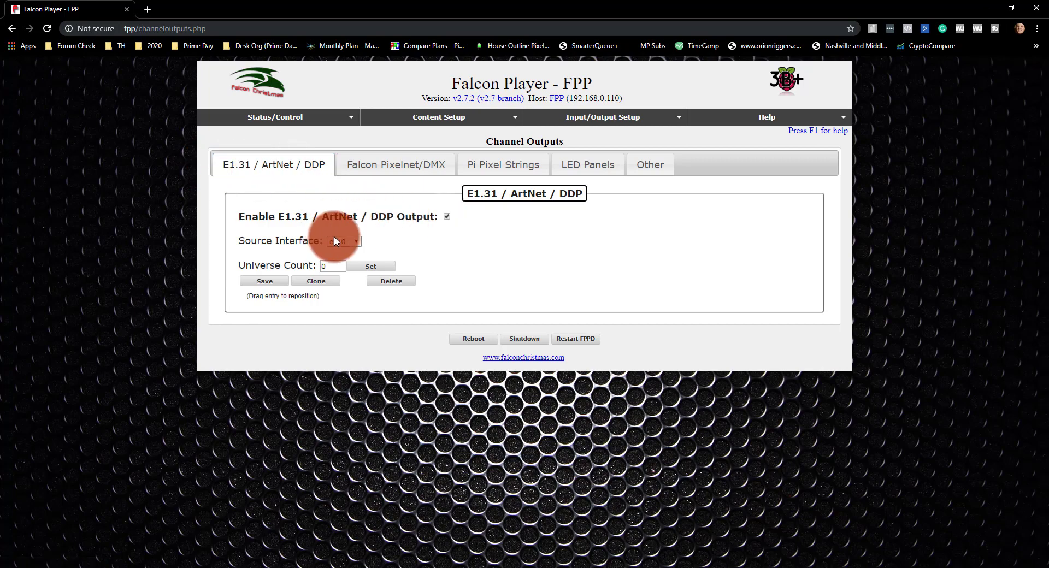
click(336, 241)
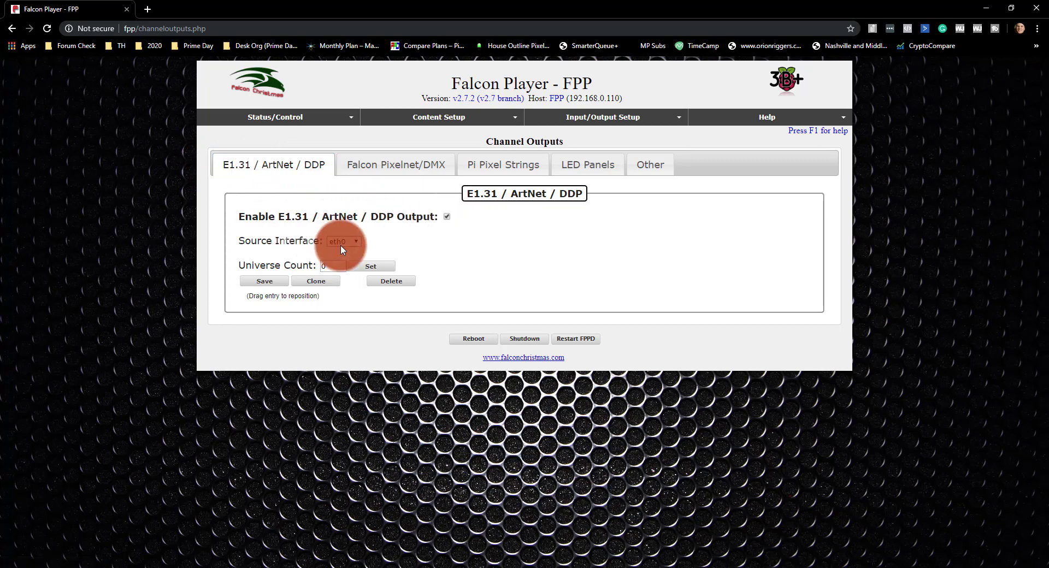
double_click(335, 264)
text(8)
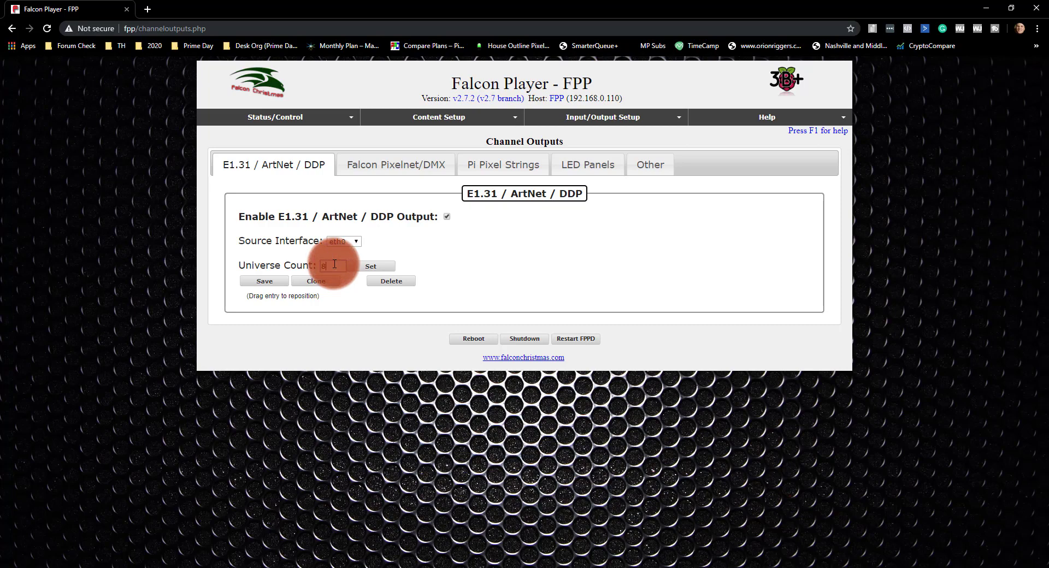
click(366, 266)
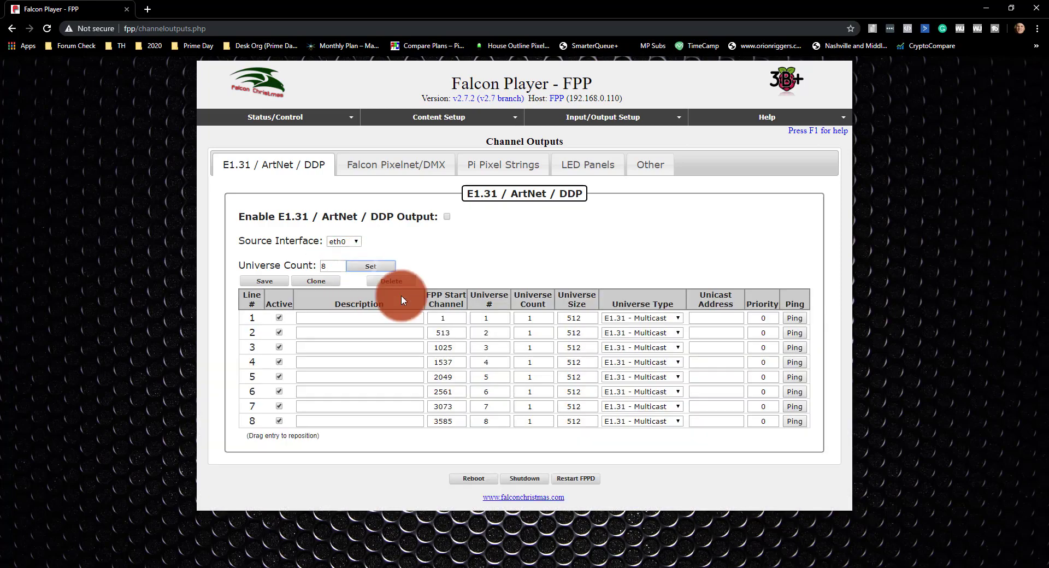
Step: Set the unicast address of universes 1 and 2 to 192.168.0.201
click(461, 332)
click(708, 318)
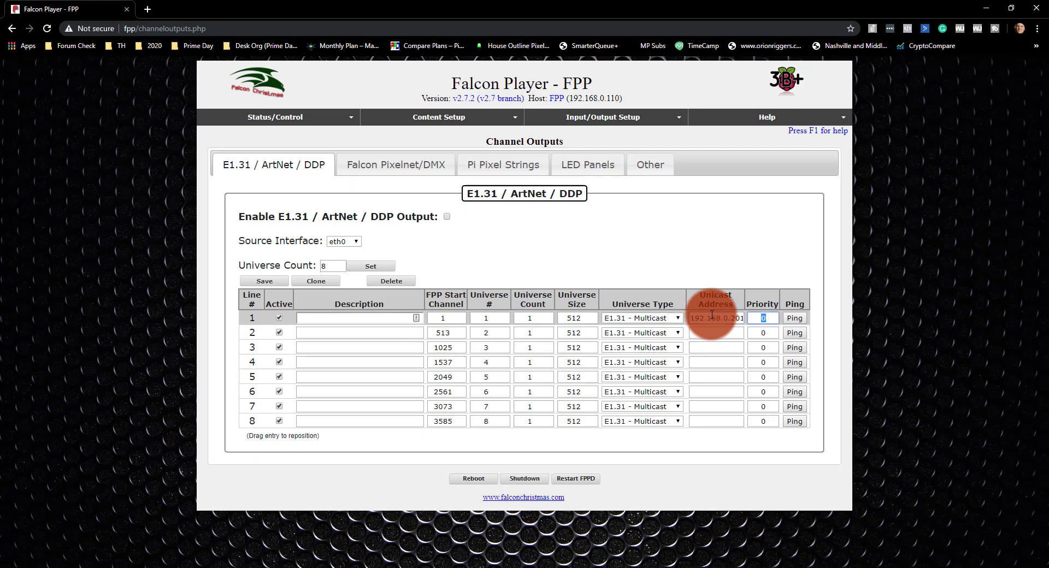
key(Tab)
key(Tab)
key(Tab)
key(Tab)
key(Tab)
key(Tab)
key(Tab)
key(Tab)
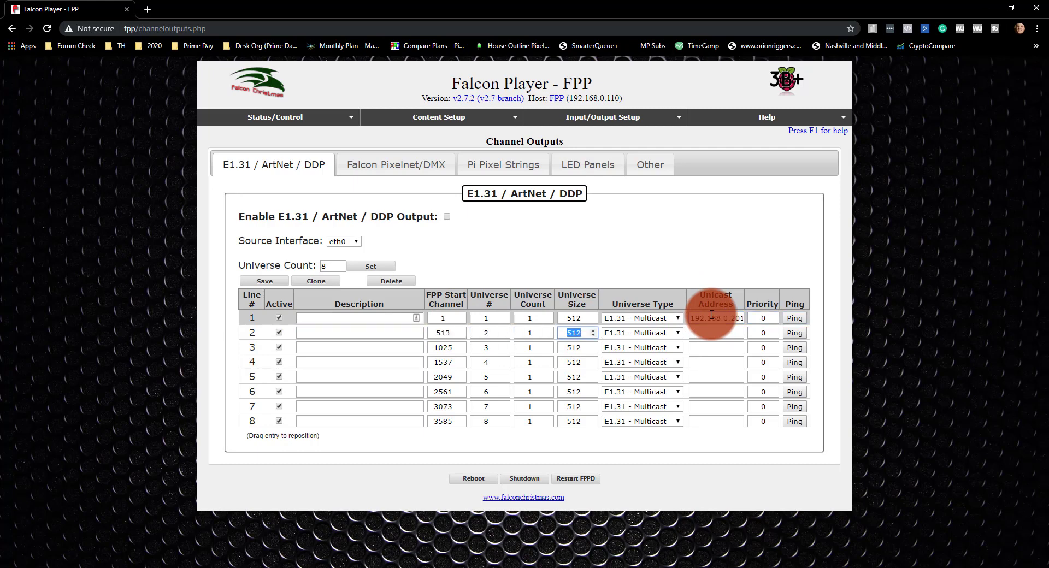
key(Tab)
key(Tab)
key(Tab)
key(Tab)
key(Tab)
key(Tab)
key(Tab)
key(Tab)
key(Tab)
key(Tab)
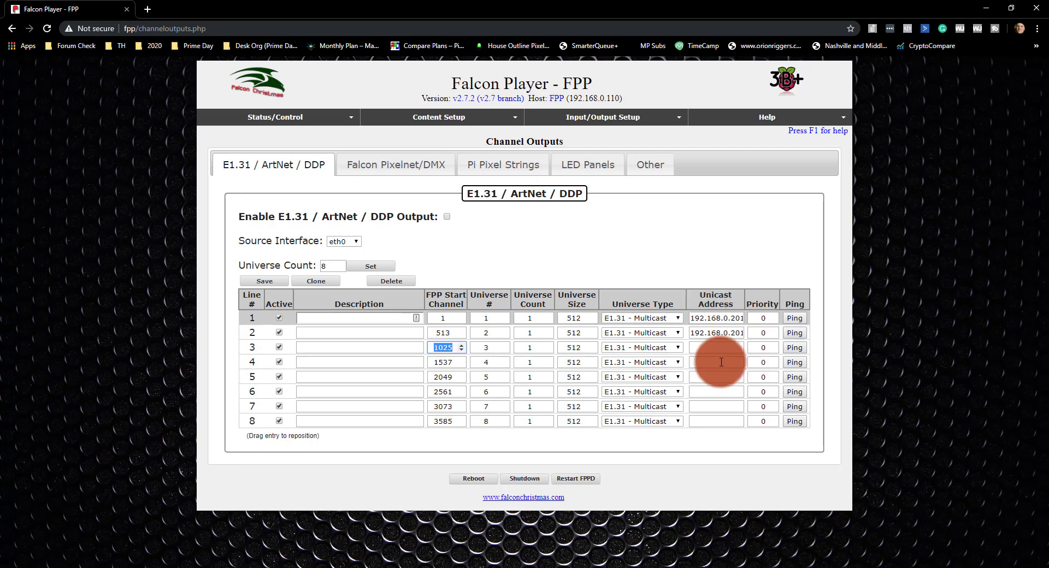
Step: Set the unicast address of universes 3 through 8 to 192.168.0.201 and save the channel outputs
text(192.168.0.201)
click(721, 362)
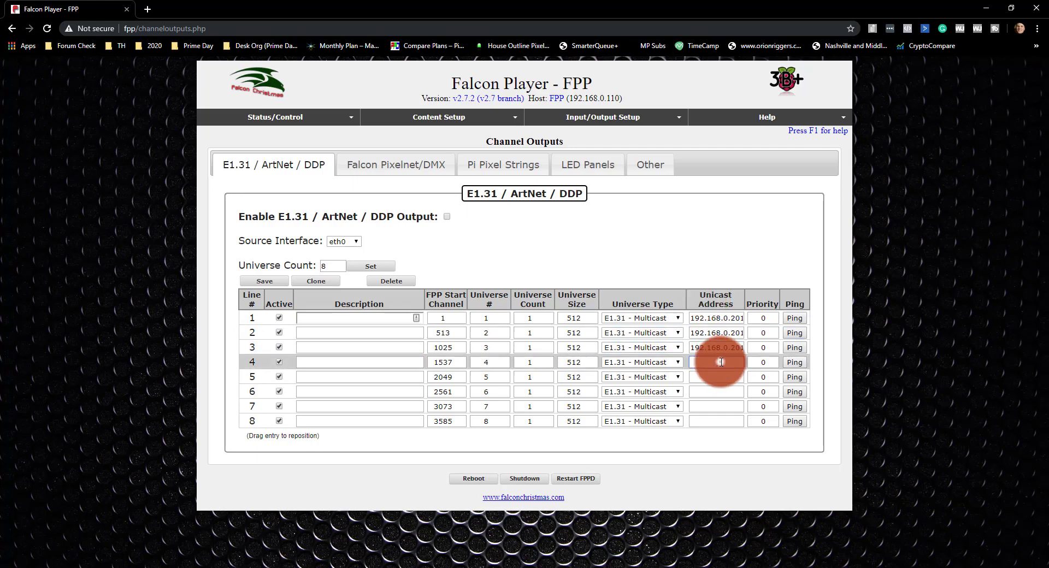
text(192.168.0.201)
click(721, 377)
text(192.168.0.201)
click(723, 390)
text(192.168.0.201)
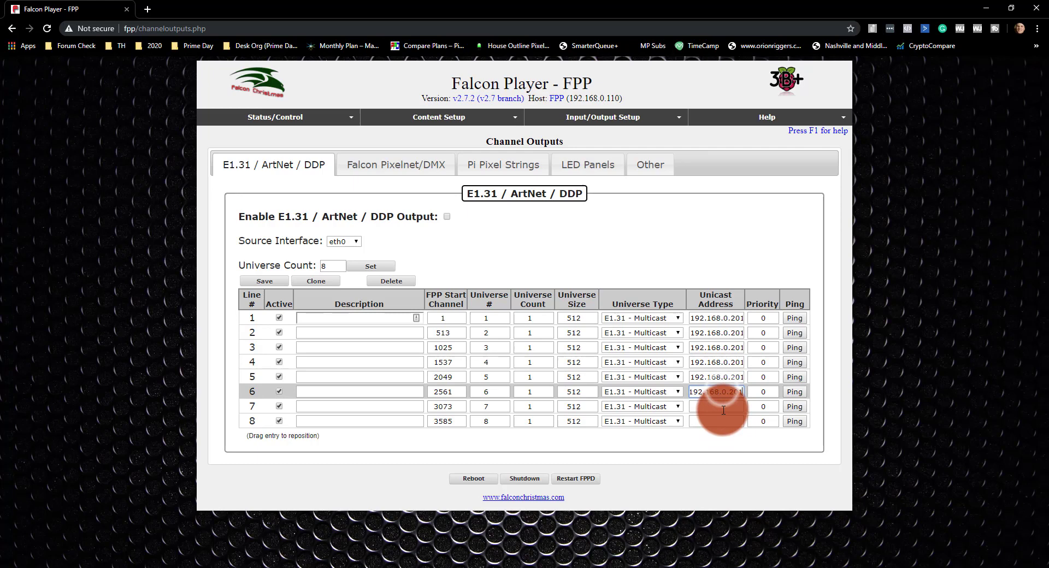
click(721, 406)
text(192.168.0.201)
click(721, 421)
text(192.168.0.201)
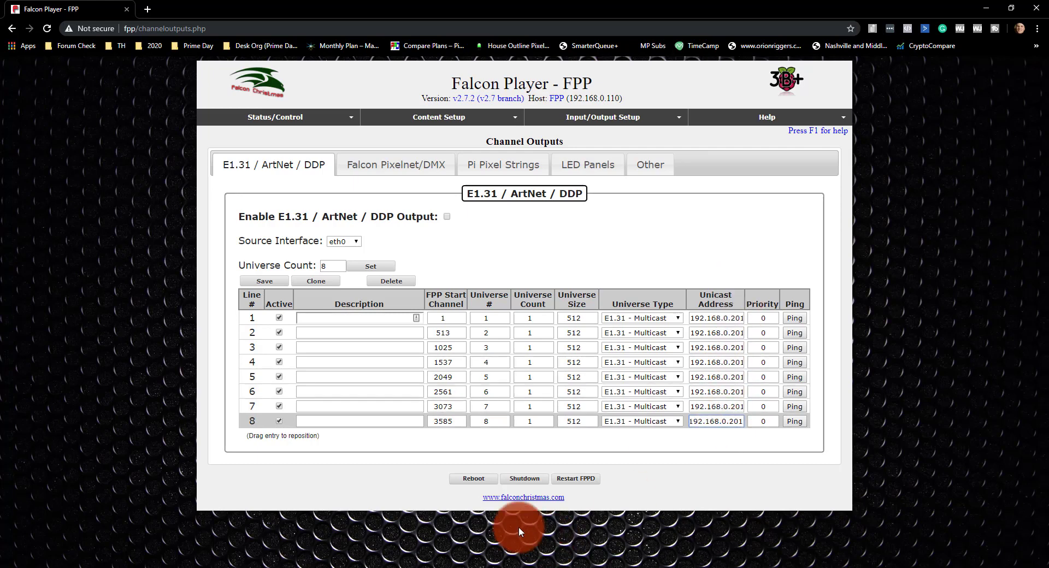
click(553, 270)
click(264, 283)
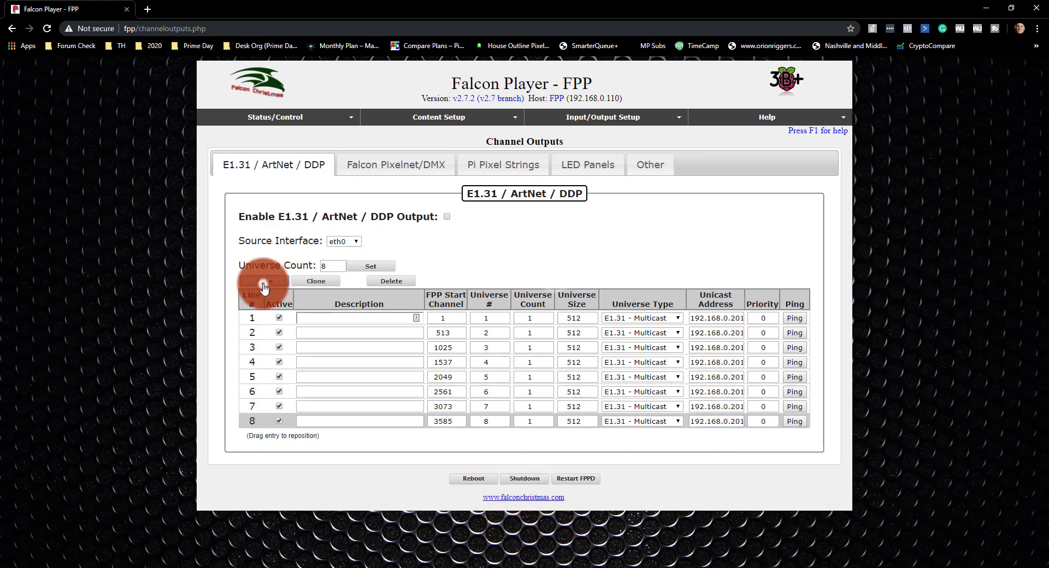
Step: Open the Falcon Player's network configuration page
click(616, 119)
click(725, 120)
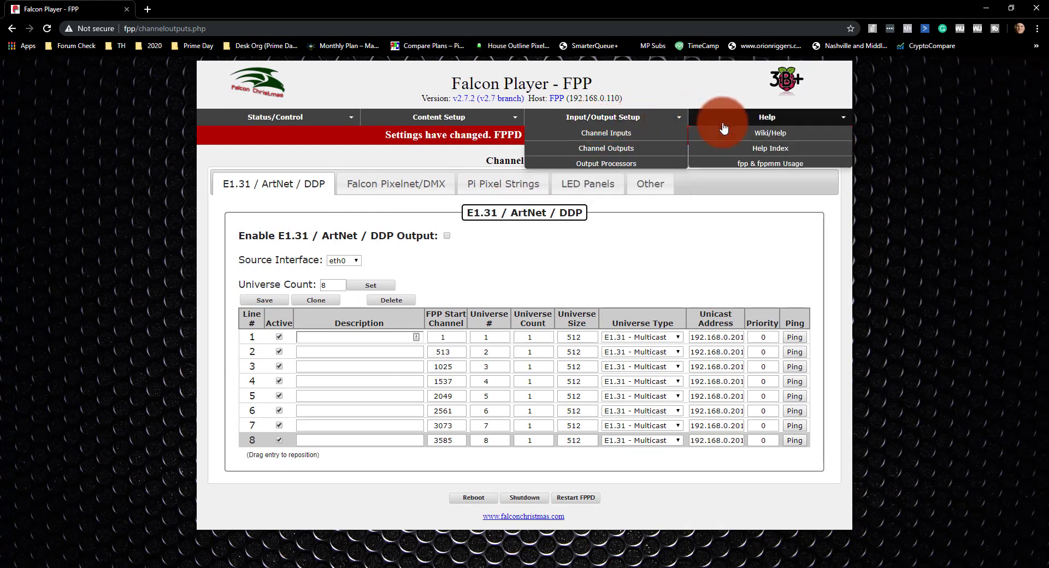
click(561, 119)
click(473, 117)
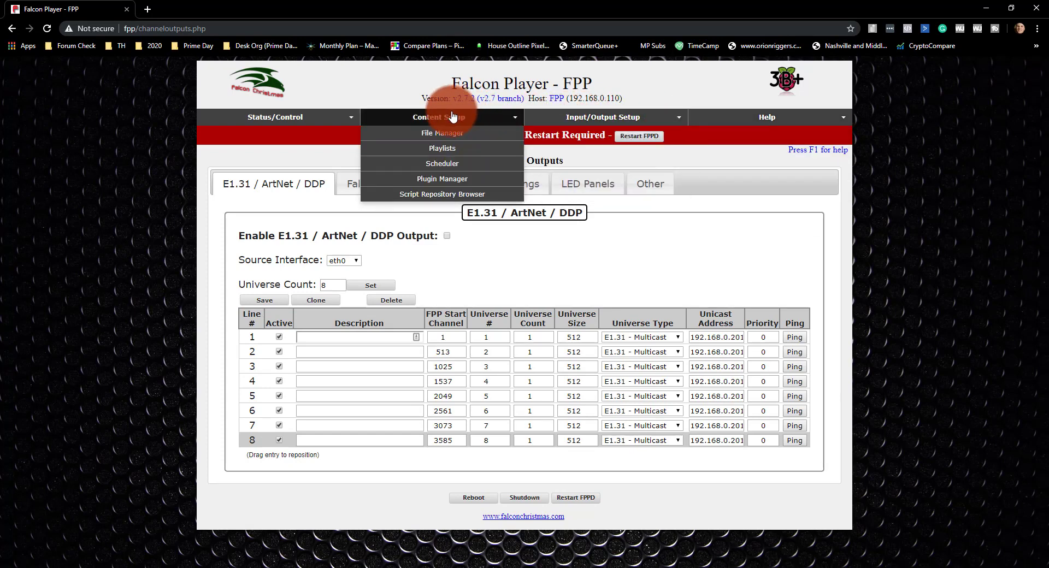
click(449, 156)
click(280, 117)
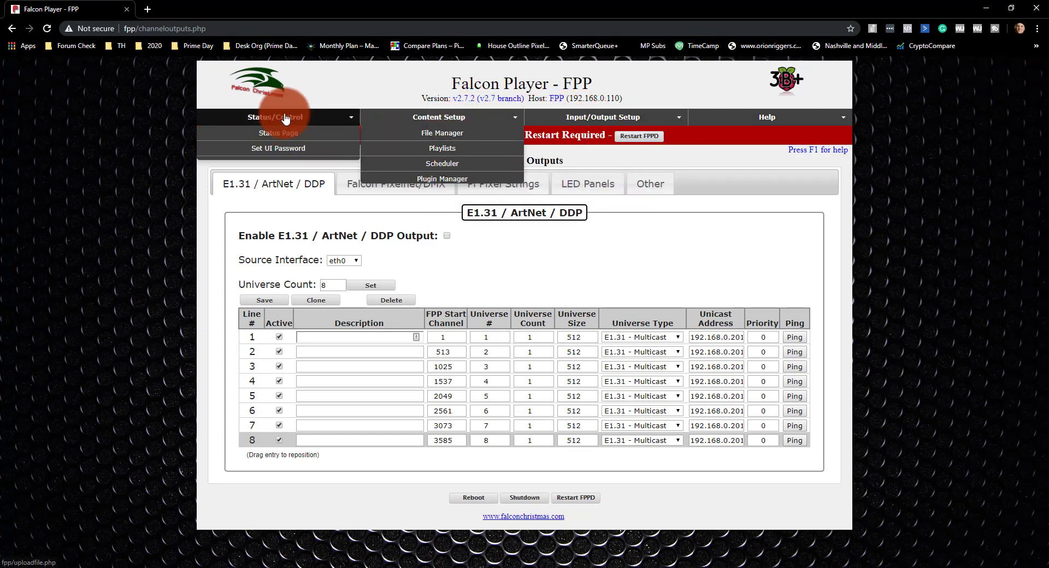
click(290, 180)
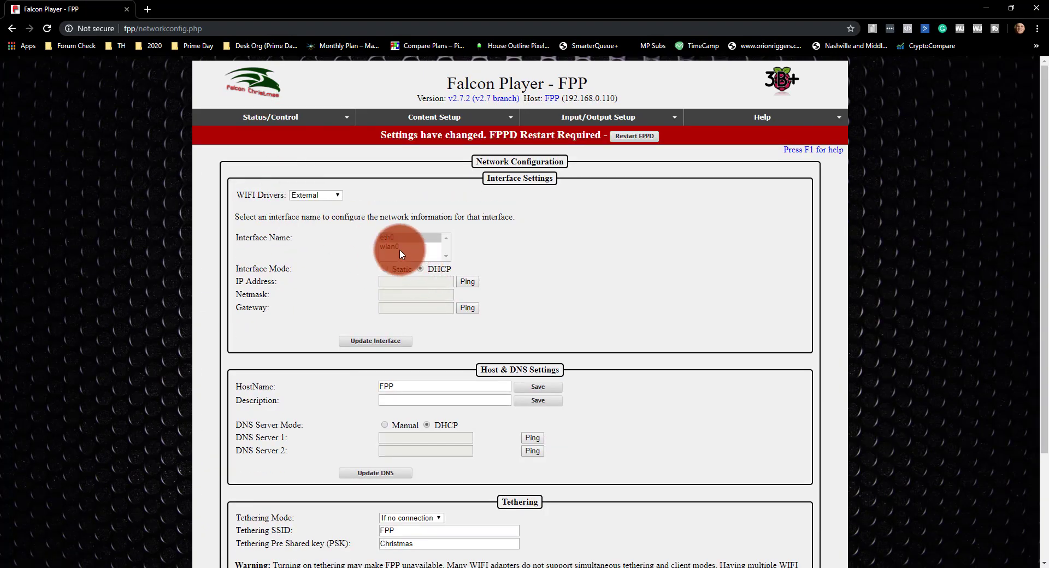
Step: Enter the WPA SSID and pre-shared key for the wlan0 interface, update the interface and restart FPPD
click(401, 248)
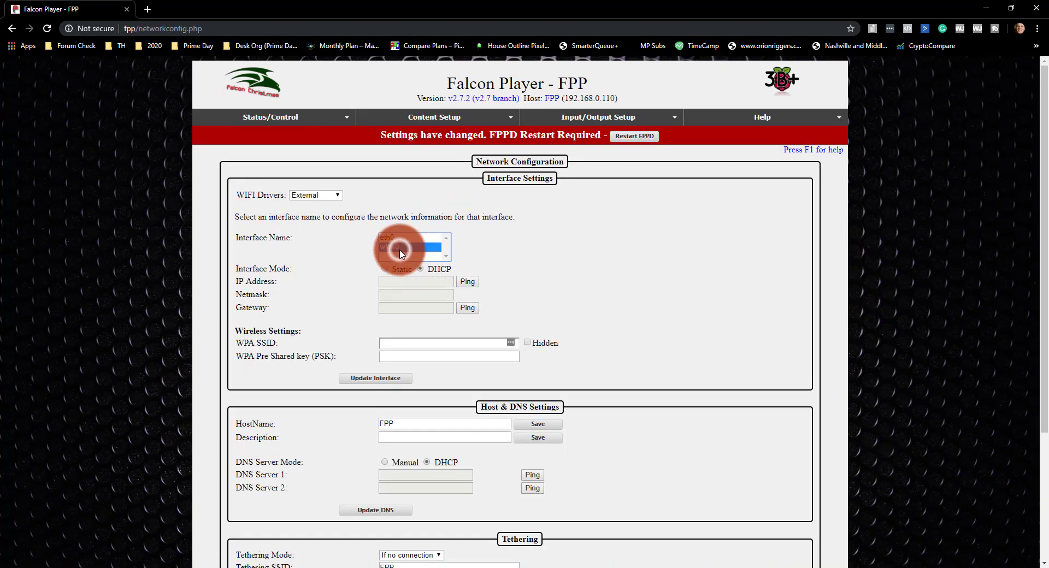
click(427, 343)
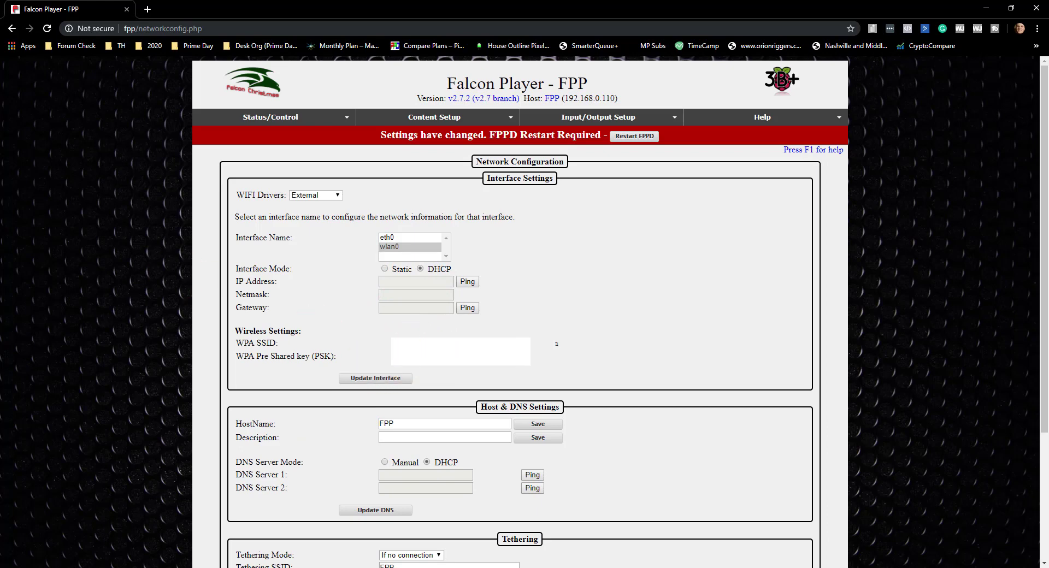
click(634, 217)
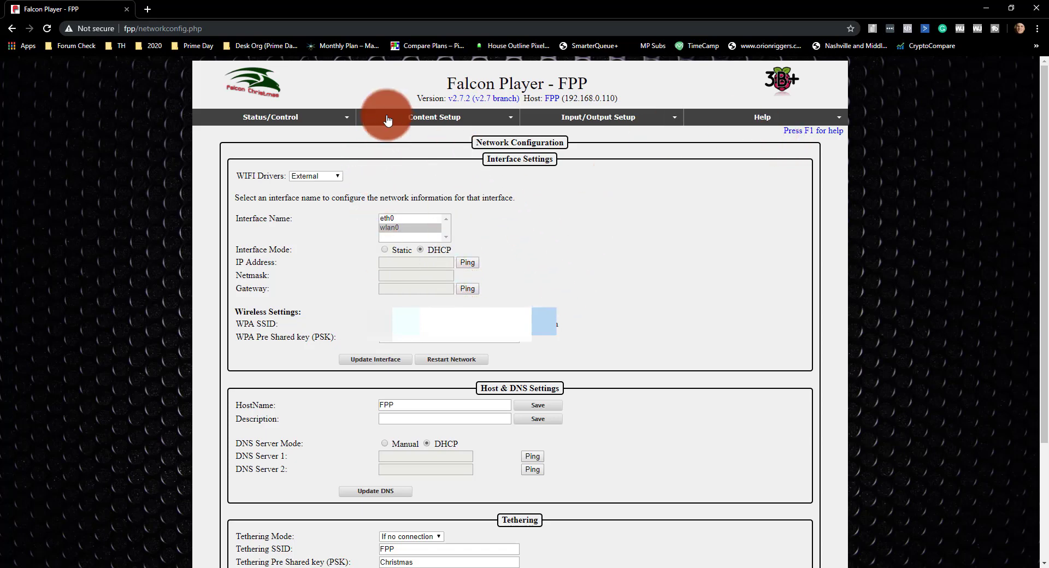
Step: Open the player's status page, select the test1.fseq entry of the Test1 playlist and check the next scheduled playlist
mouse_move(304, 120)
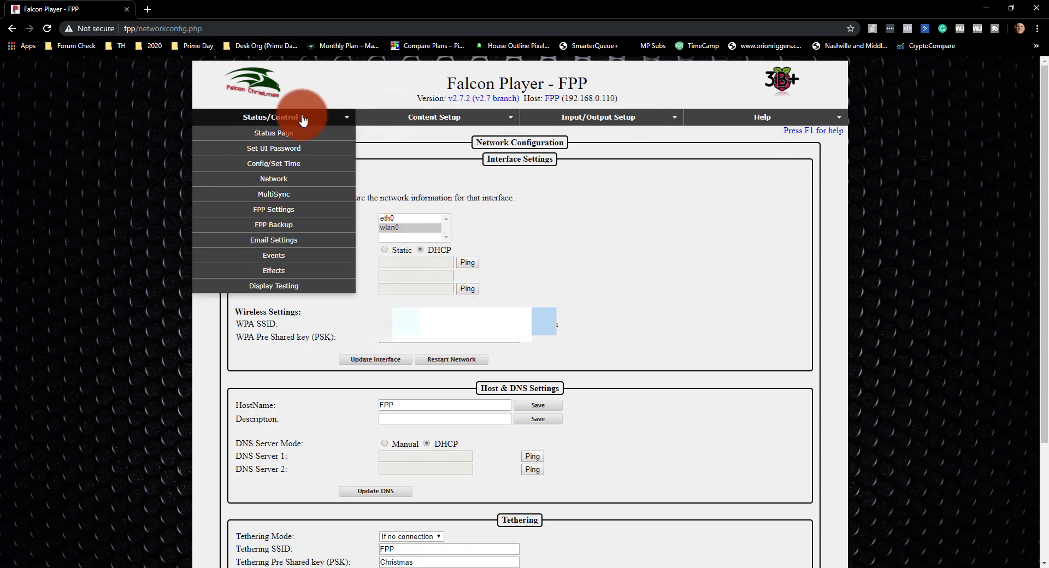
mouse_move(567, 121)
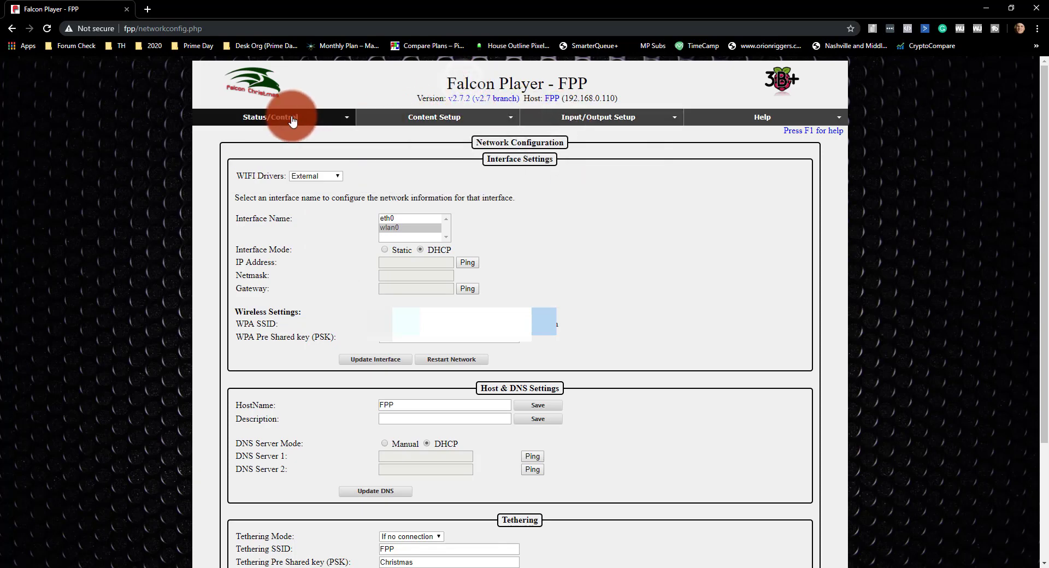
click(282, 134)
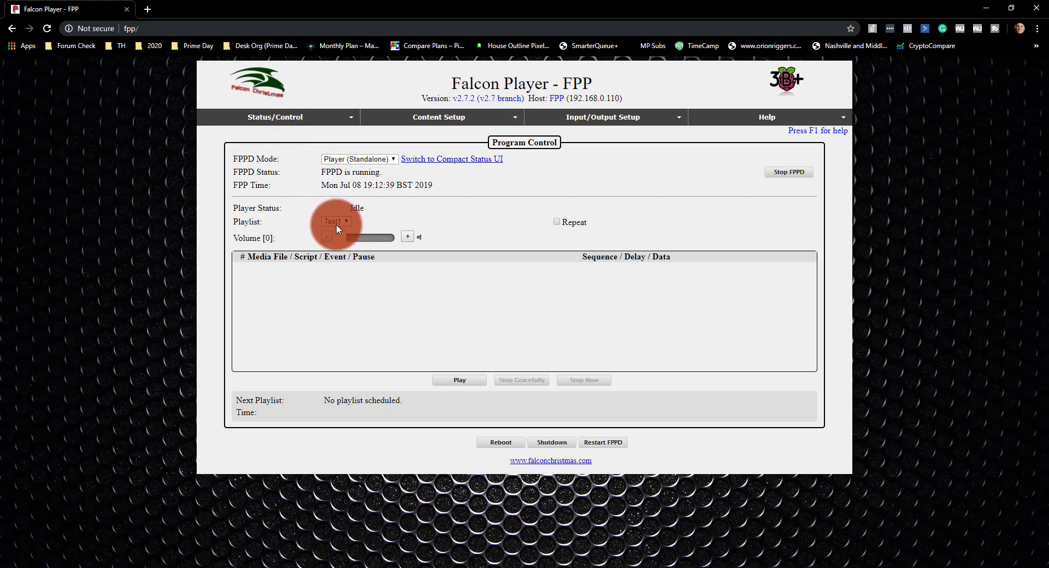
click(333, 159)
click(332, 158)
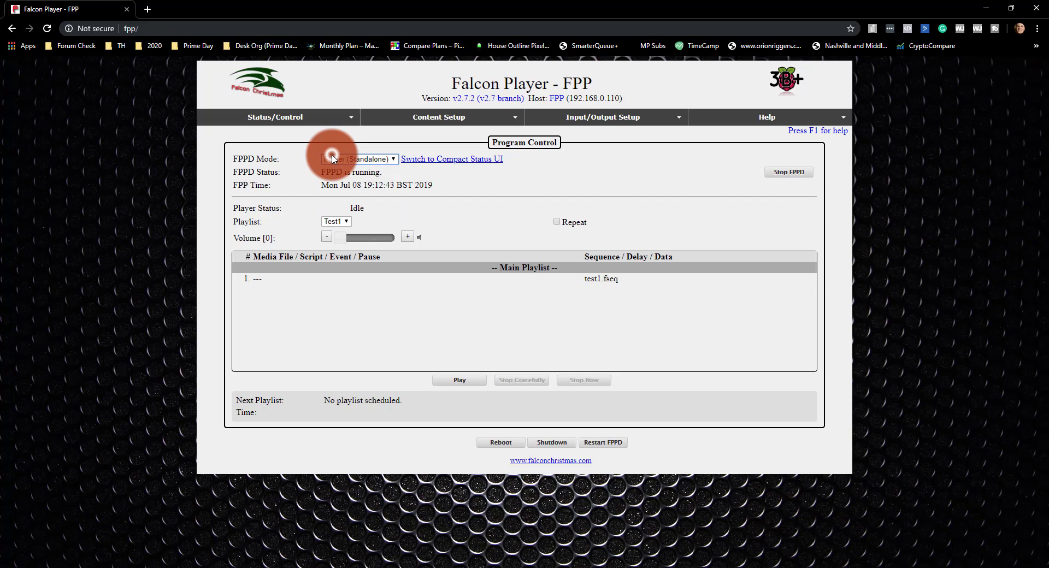
click(492, 280)
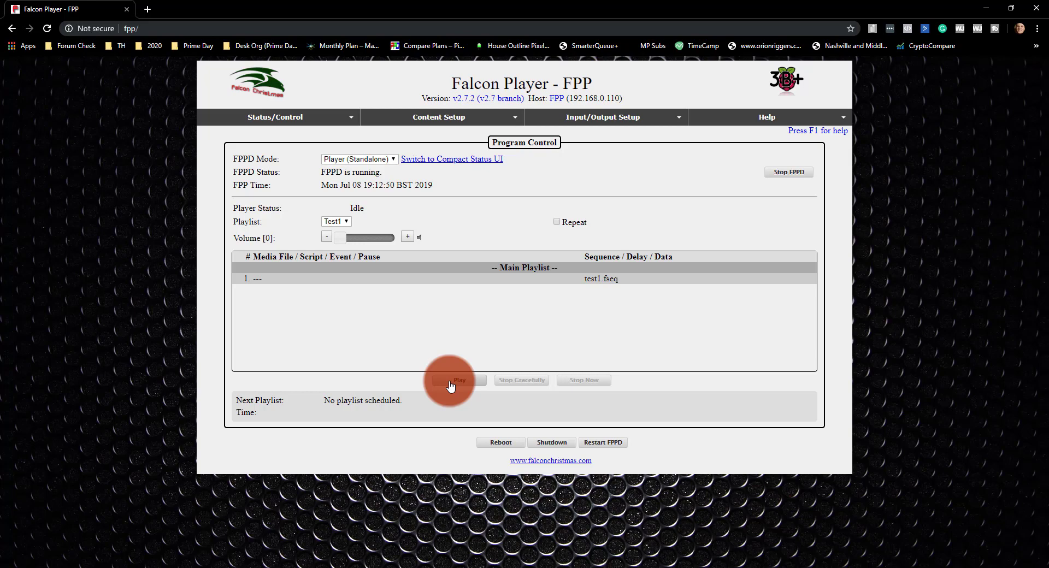
triple_click(341, 401)
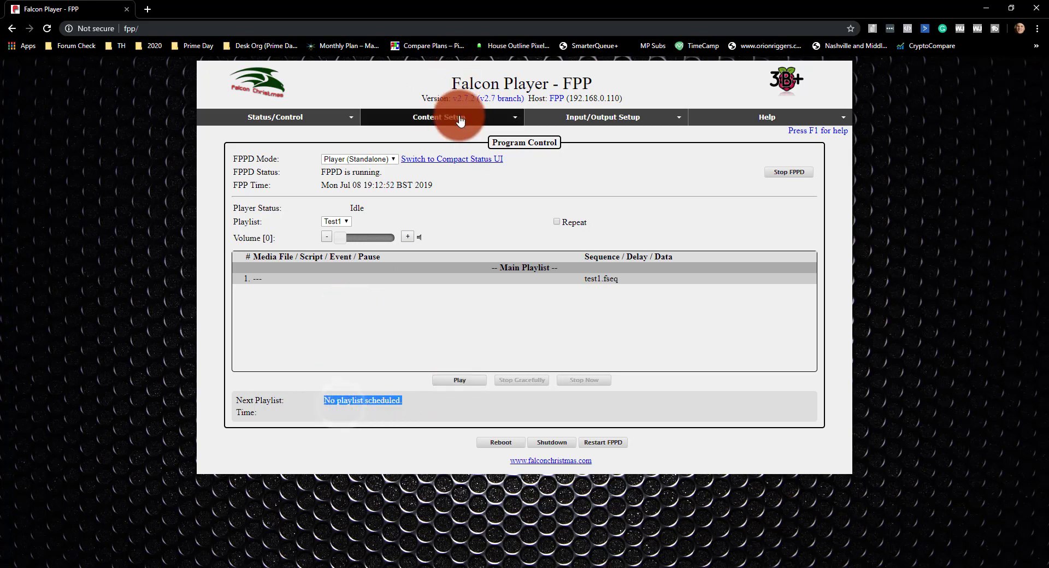
Step: Add a schedule entry for the Test1 playlist and keep its days set to Everyday
mouse_move(460, 121)
click(462, 164)
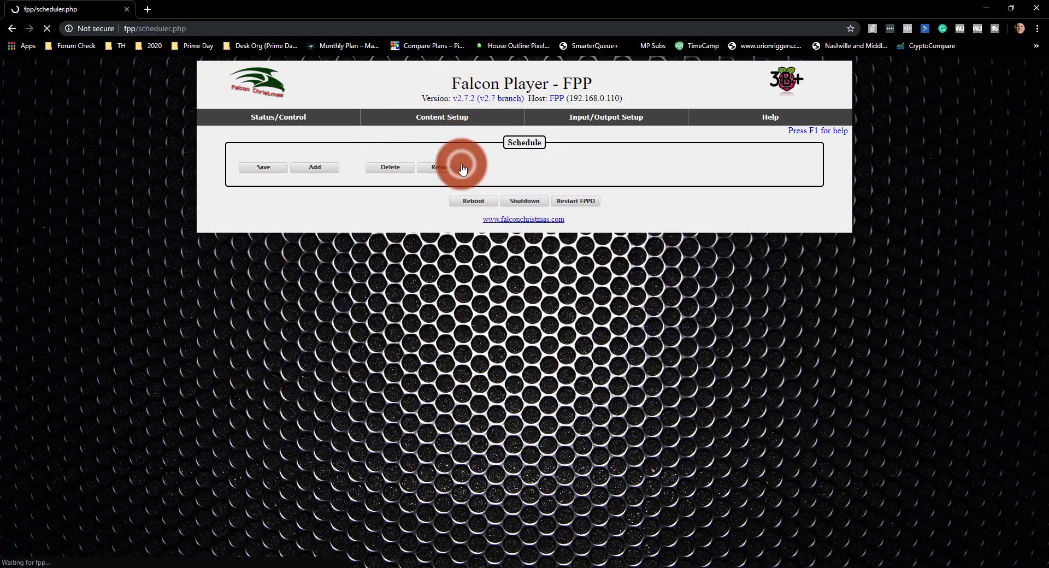
click(304, 171)
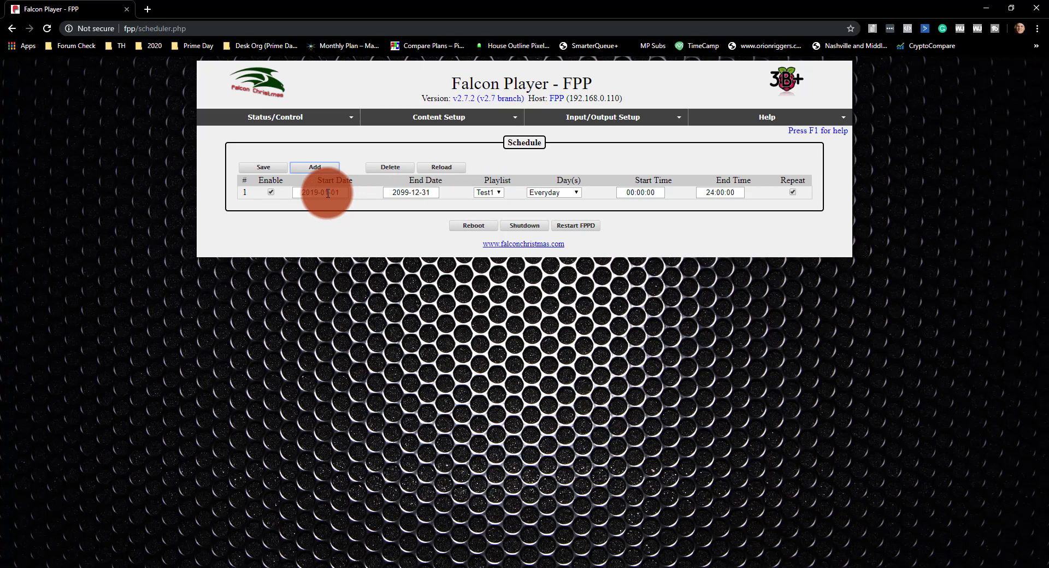
click(563, 194)
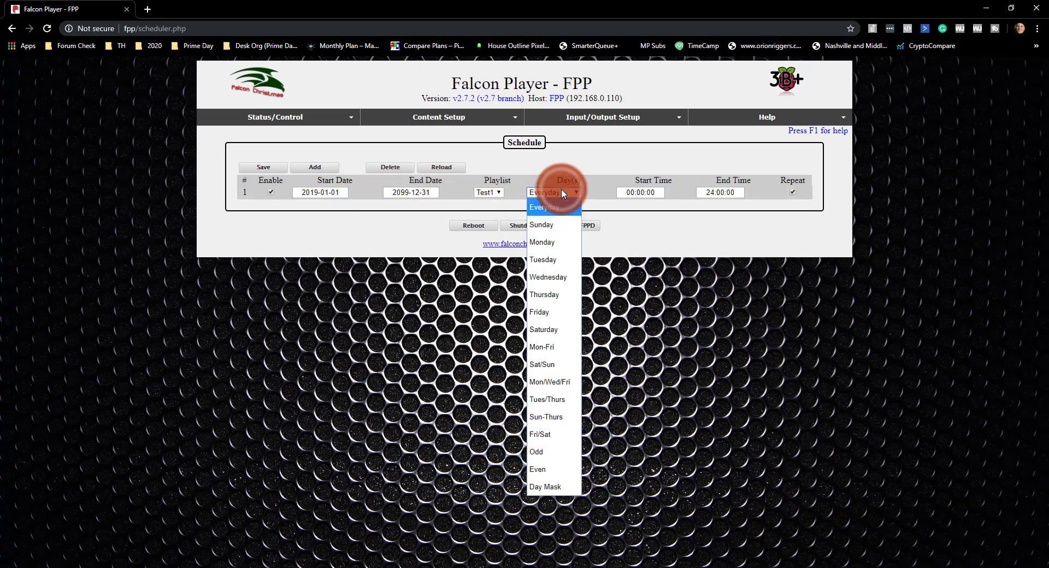
click(568, 193)
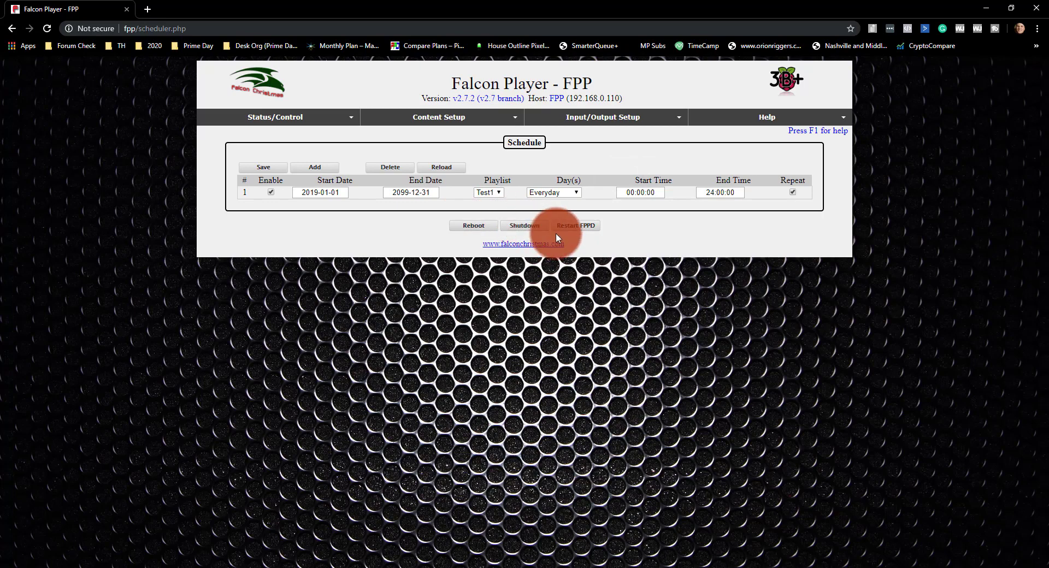
Step: Save the Test1 playlist schedule and open the player's status page
click(276, 168)
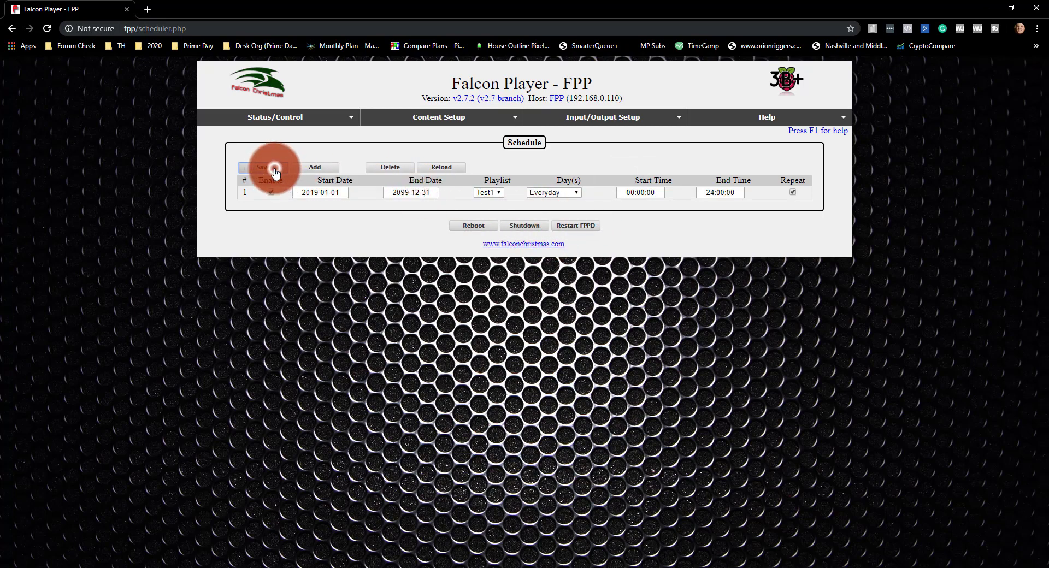
click(274, 131)
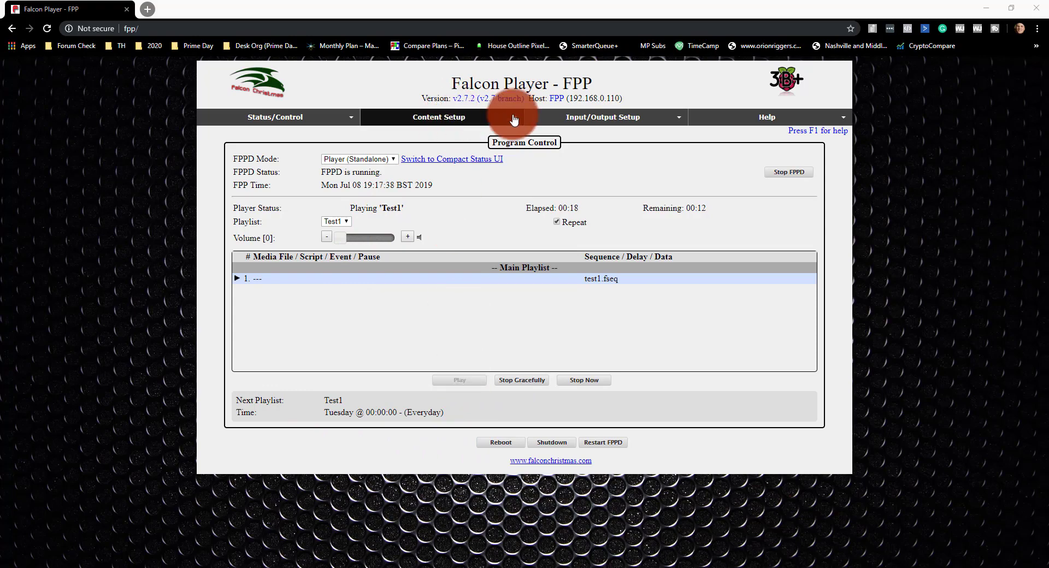
Step: Enable the E1.31 / ArtNet / DDP output in the channel outputs, save the universes and restart FPPD
click(599, 116)
click(601, 148)
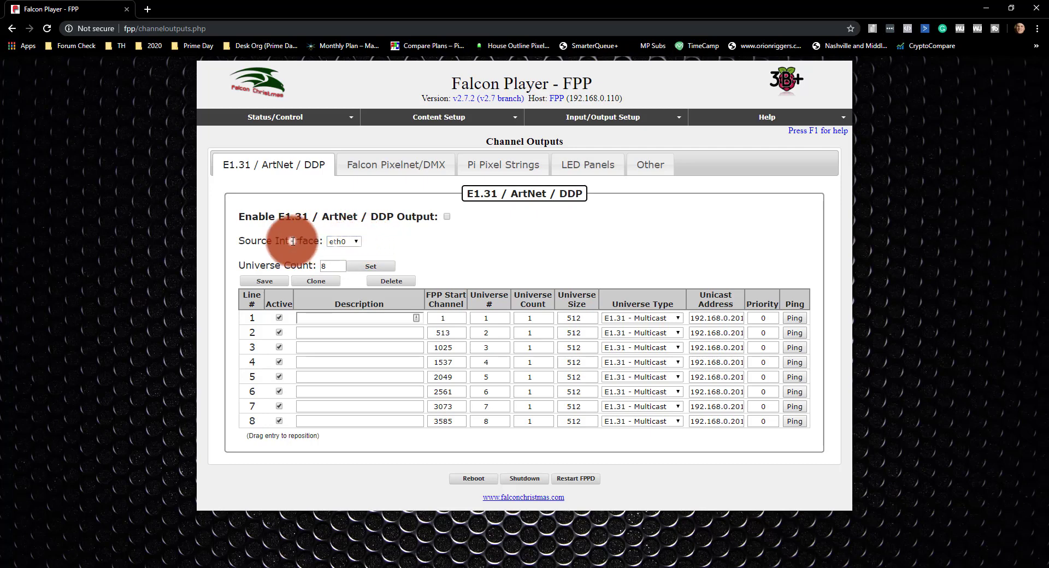
click(449, 217)
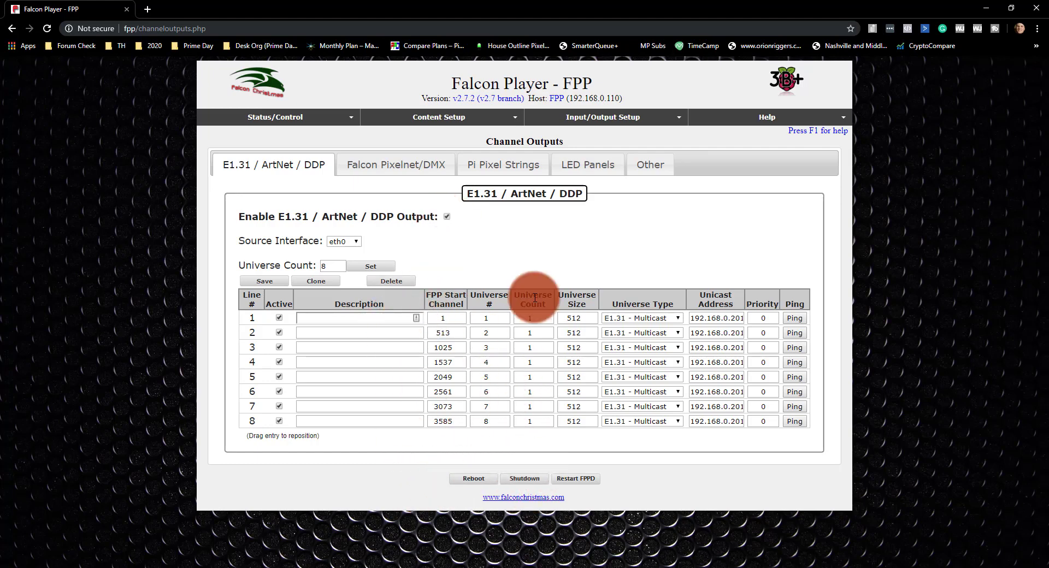
click(255, 281)
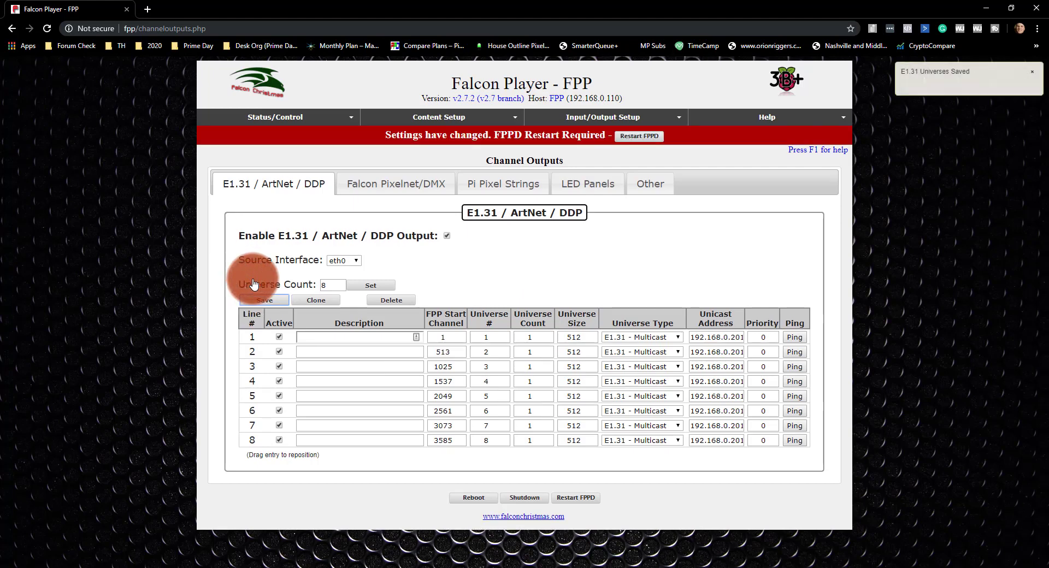
click(642, 141)
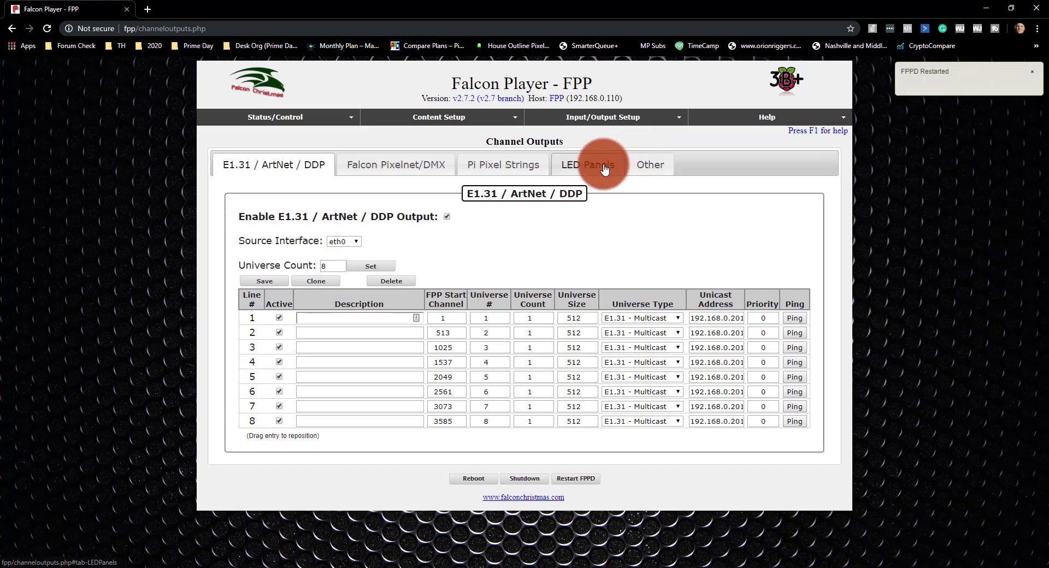
Step: Open the network configuration page and check the interface settings of wlan0 and eth0
click(669, 118)
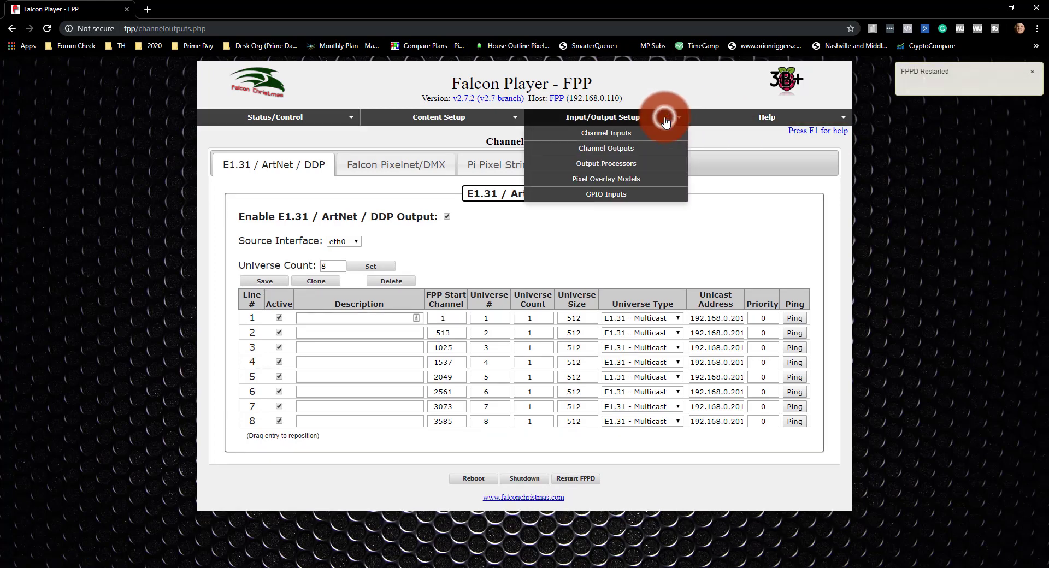
click(323, 118)
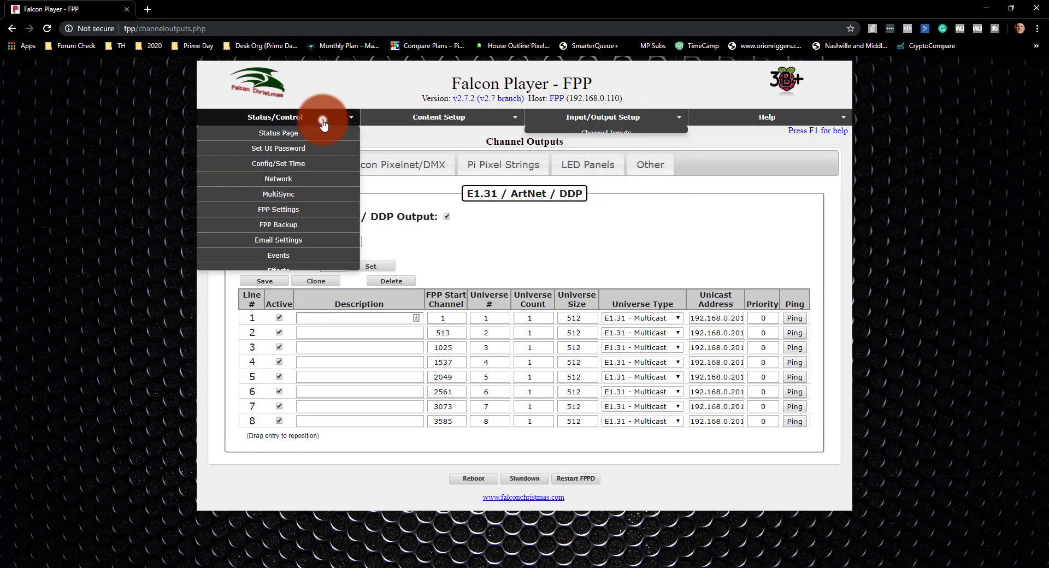
click(307, 180)
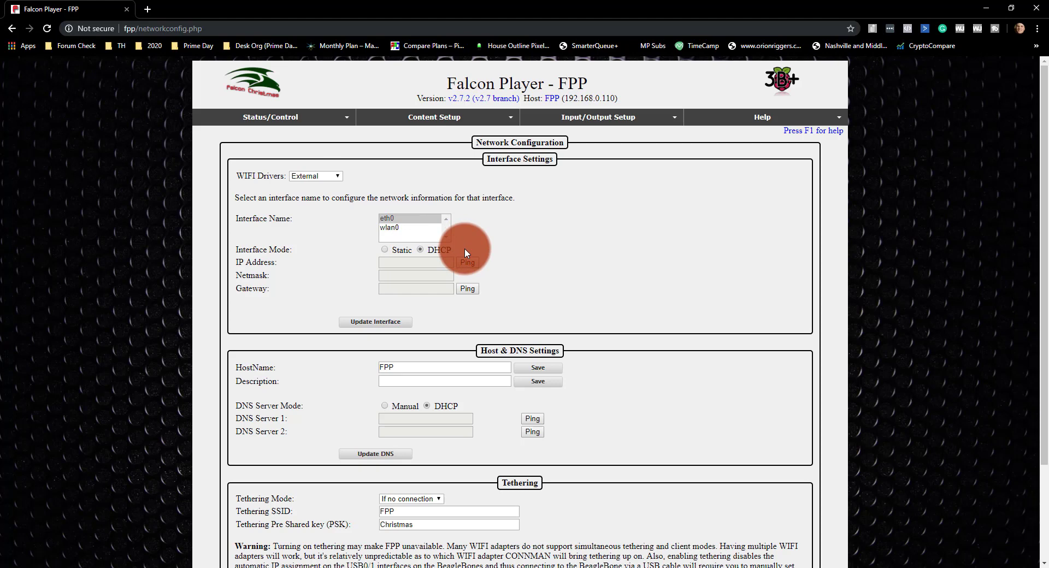
click(389, 227)
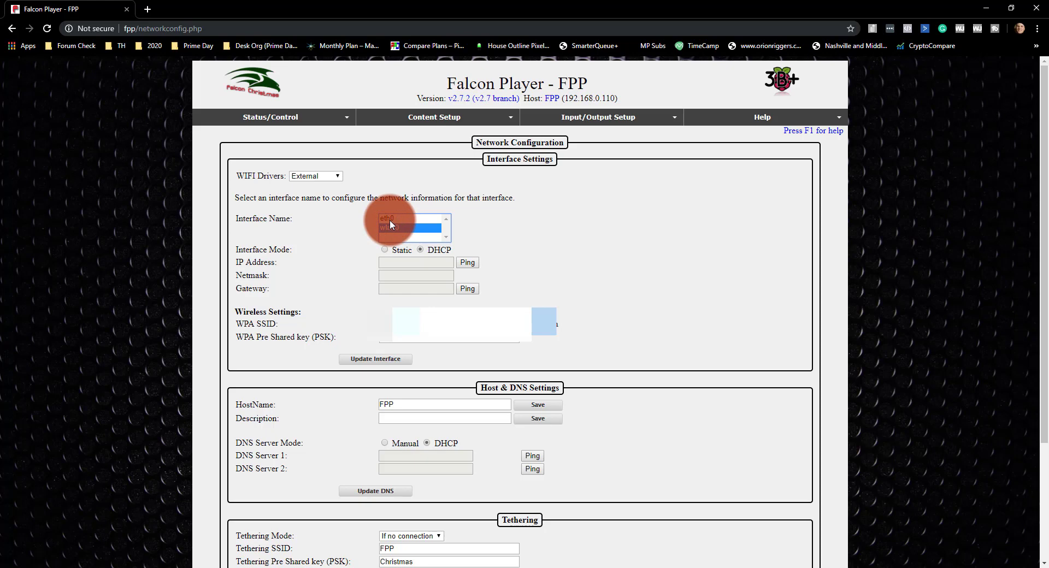
click(389, 219)
click(283, 362)
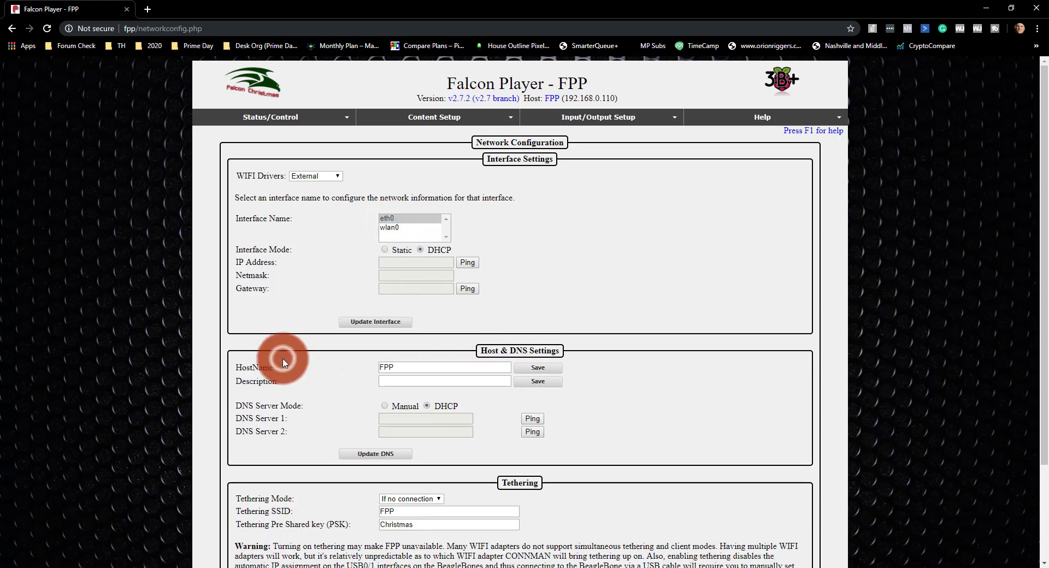
Step: Examine the host, DNS and tethering settings, including the tethering mode options and warning, and display the wlan0 wireless settings
scroll(283, 359, down, 1)
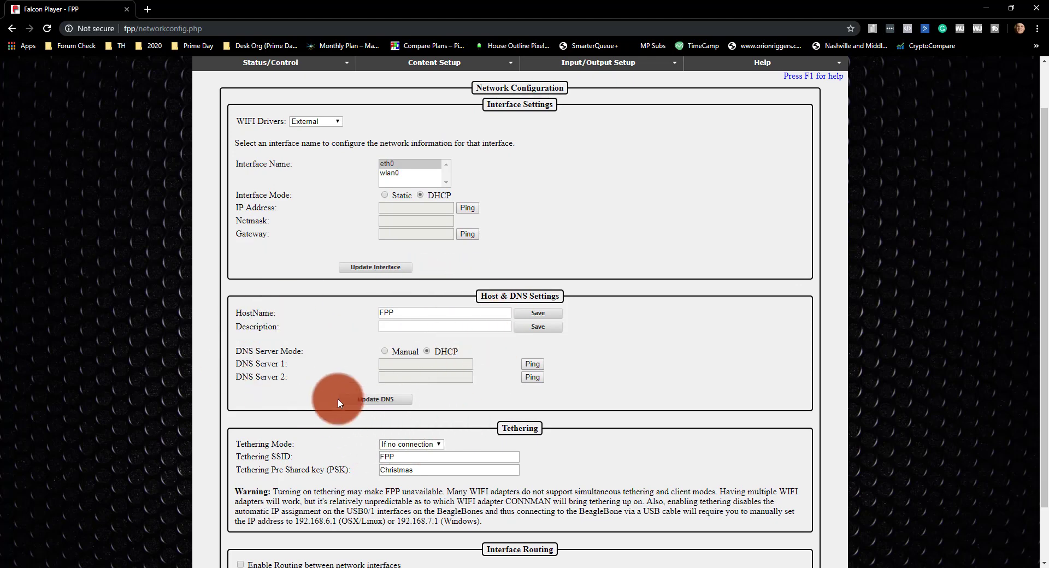
scroll(342, 399, down, 1)
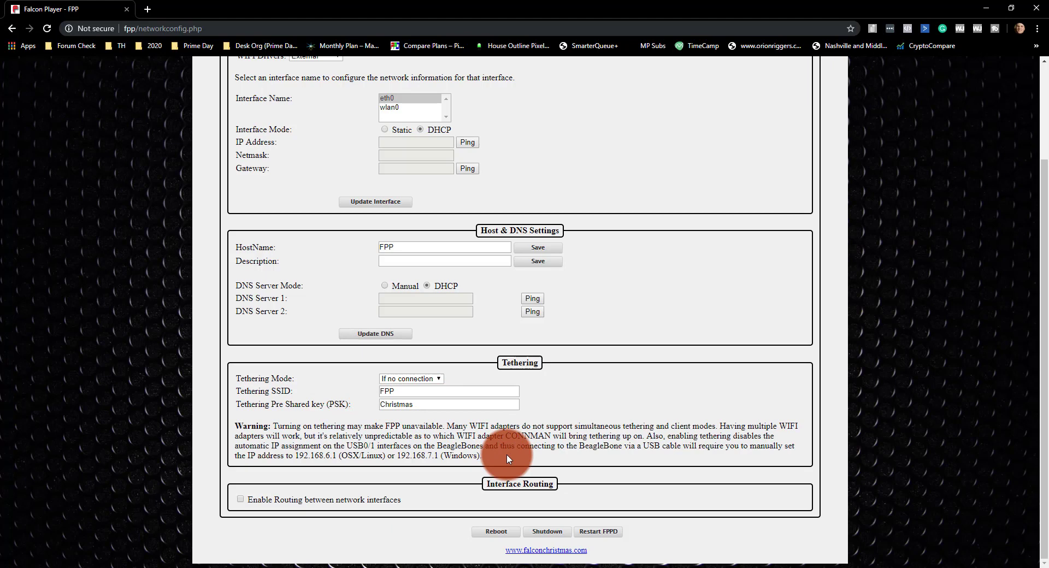
drag(507, 454, 300, 419)
click(304, 431)
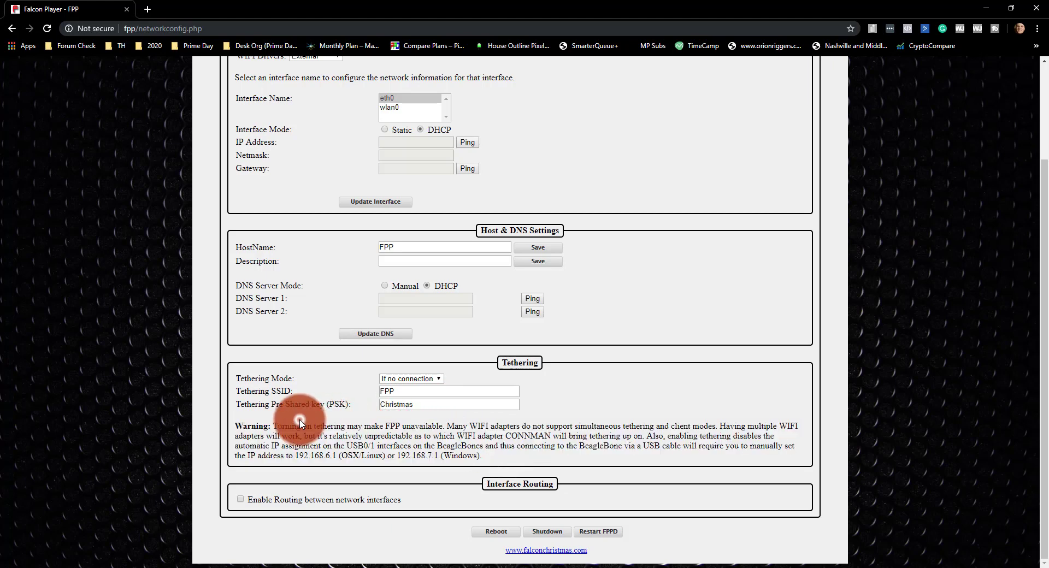
click(408, 374)
click(410, 375)
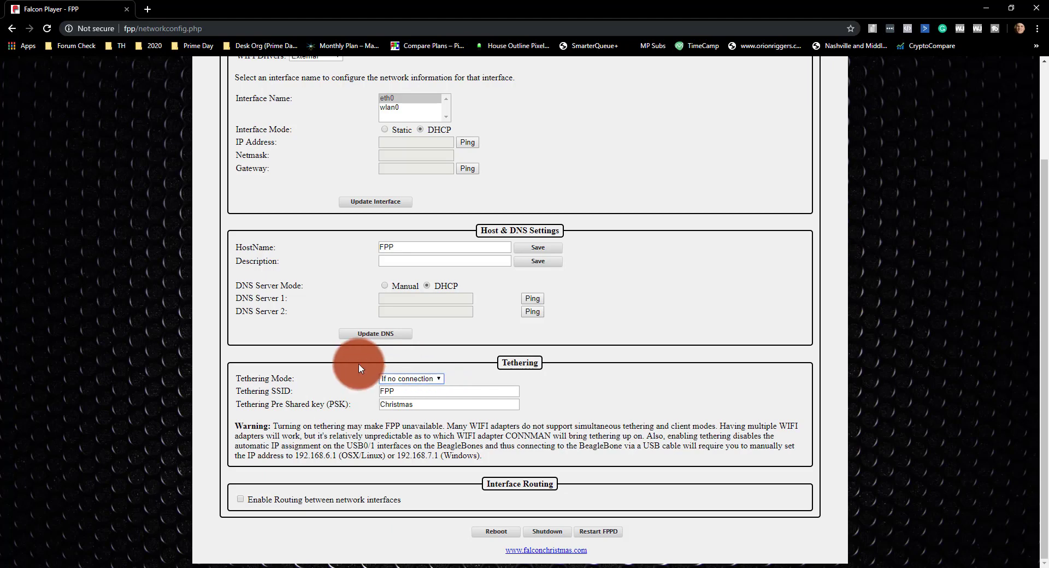
scroll(358, 368, up, 3)
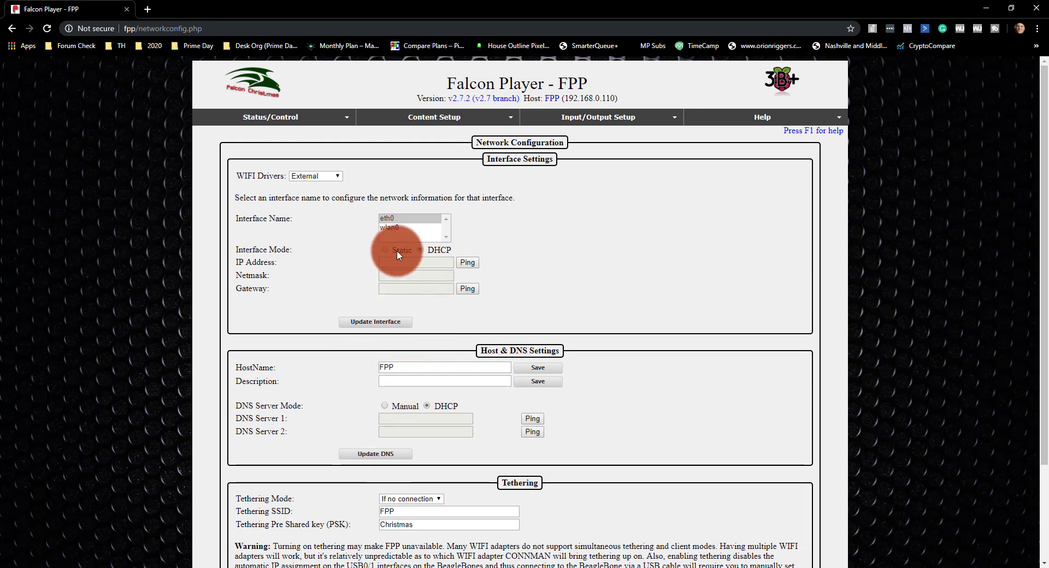
click(398, 228)
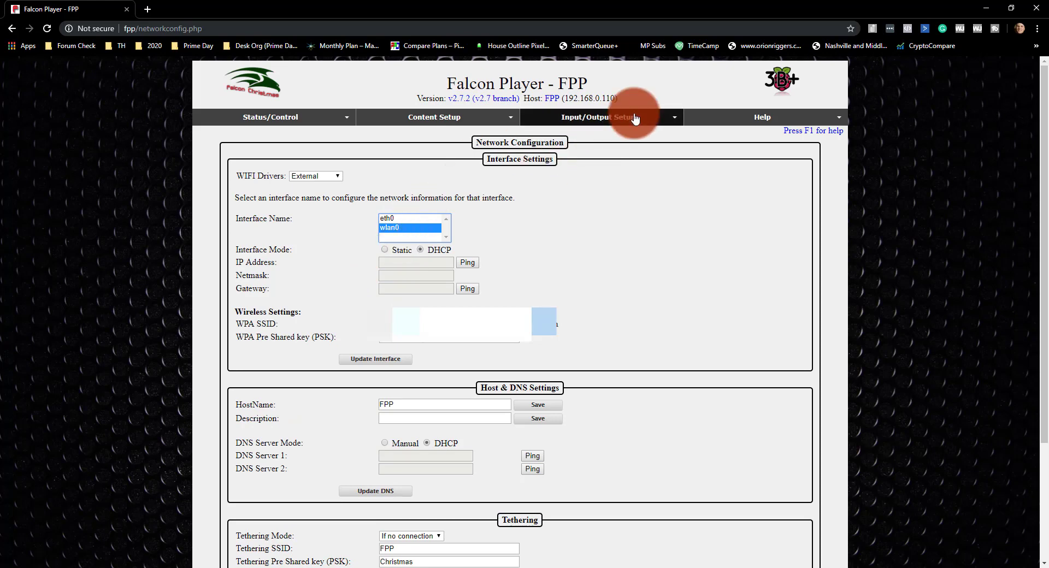
Step: Set the tethering mode to Disabled and reboot the Falcon Player to apply the new network configuration
mouse_move(667, 116)
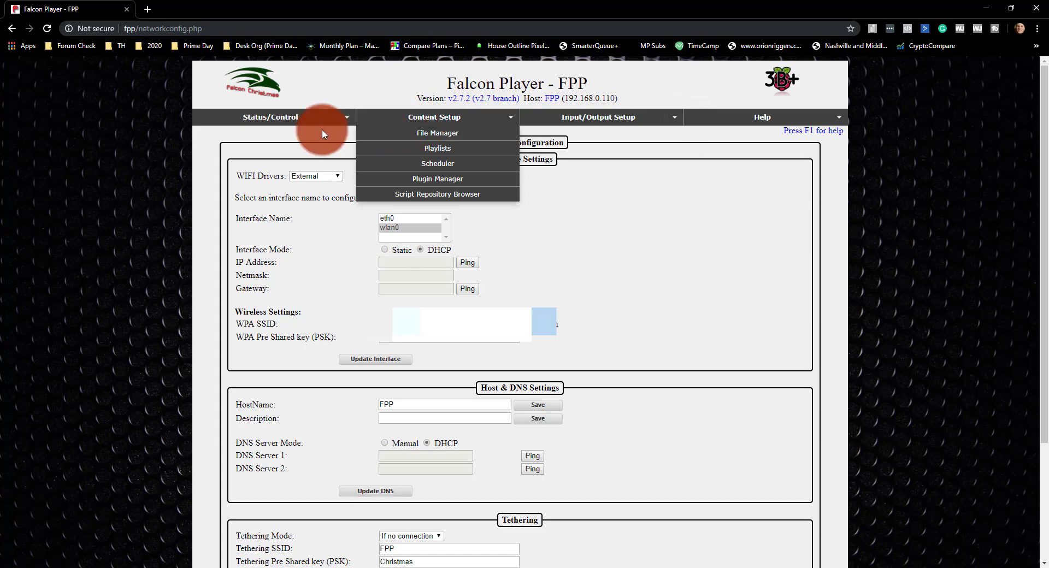
mouse_move(305, 125)
scroll(415, 273, down, 3)
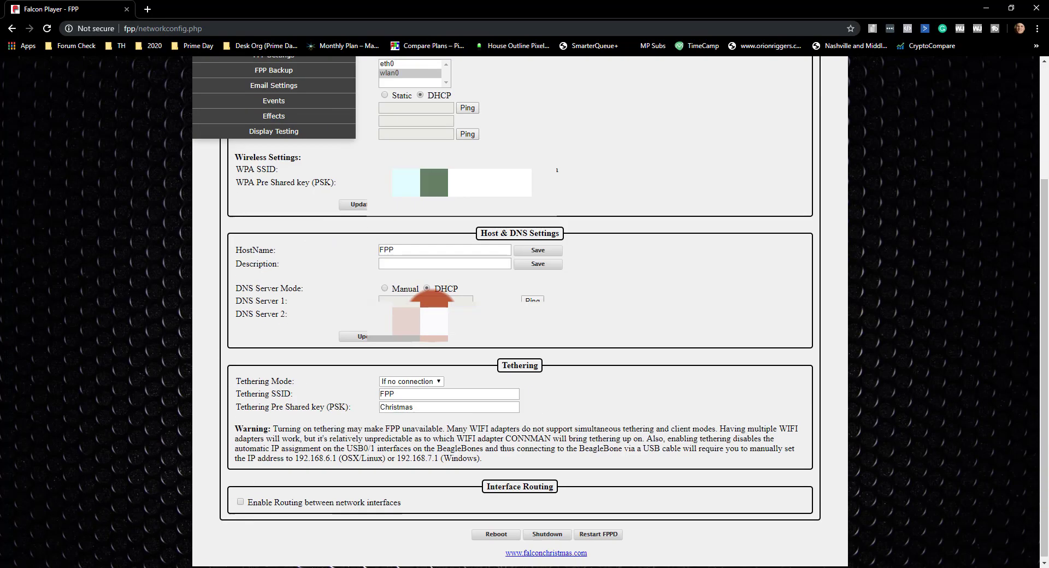
click(429, 379)
click(426, 428)
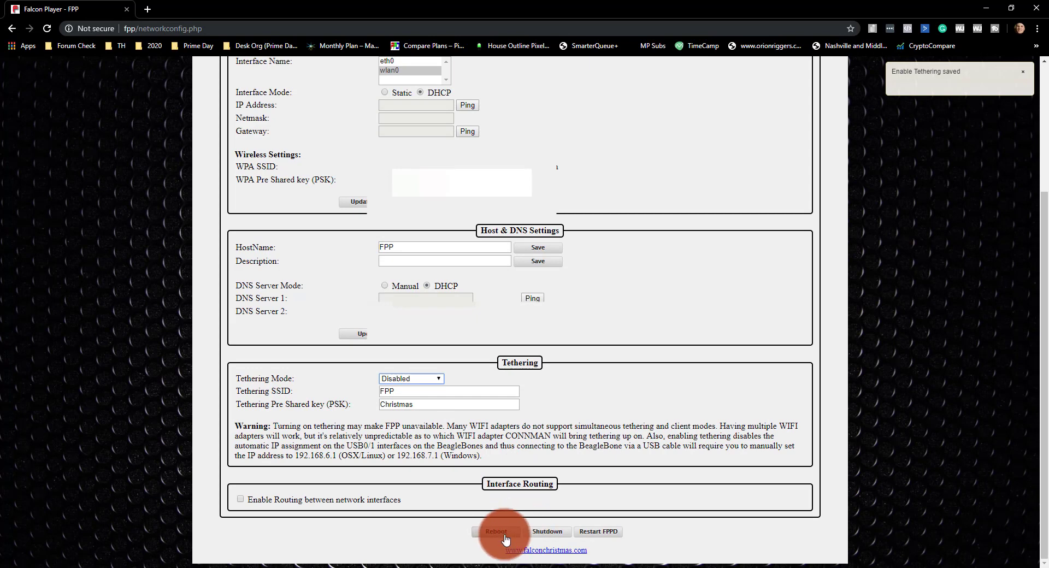
triple_click(459, 437)
click(452, 438)
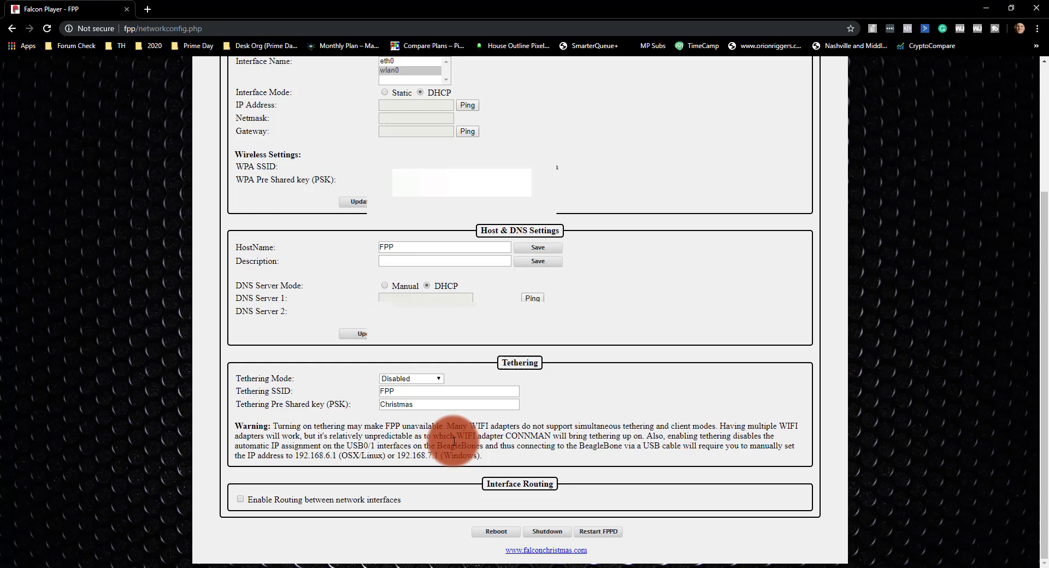
scroll(454, 441, up, 4)
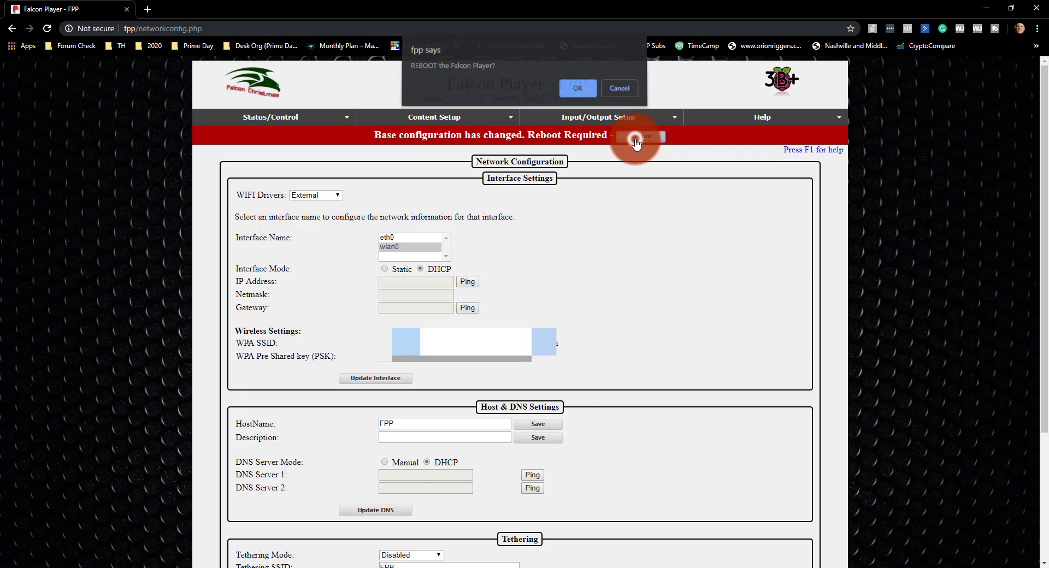
click(563, 85)
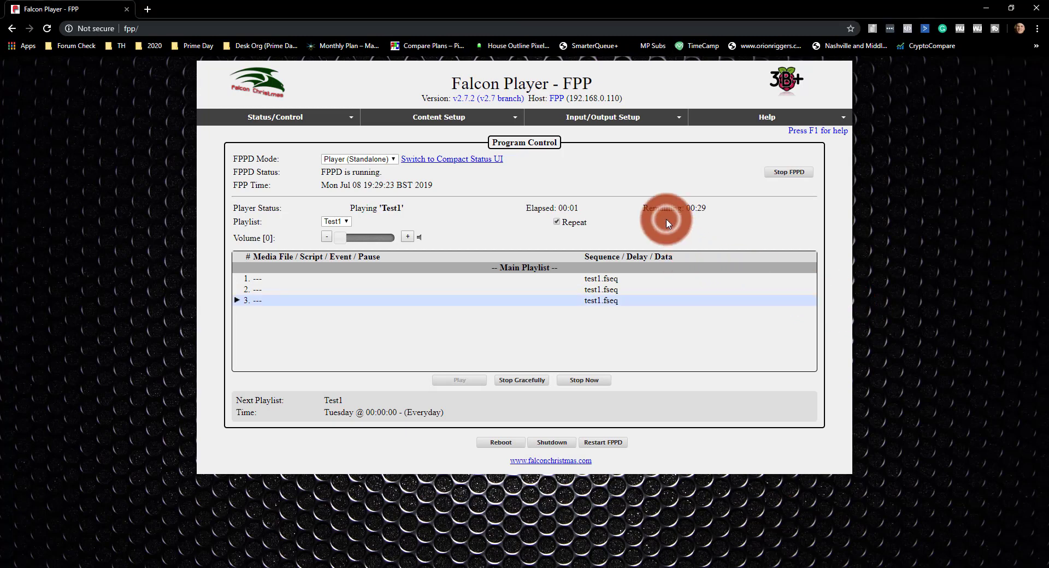
drag(702, 208, 255, 154)
click(255, 153)
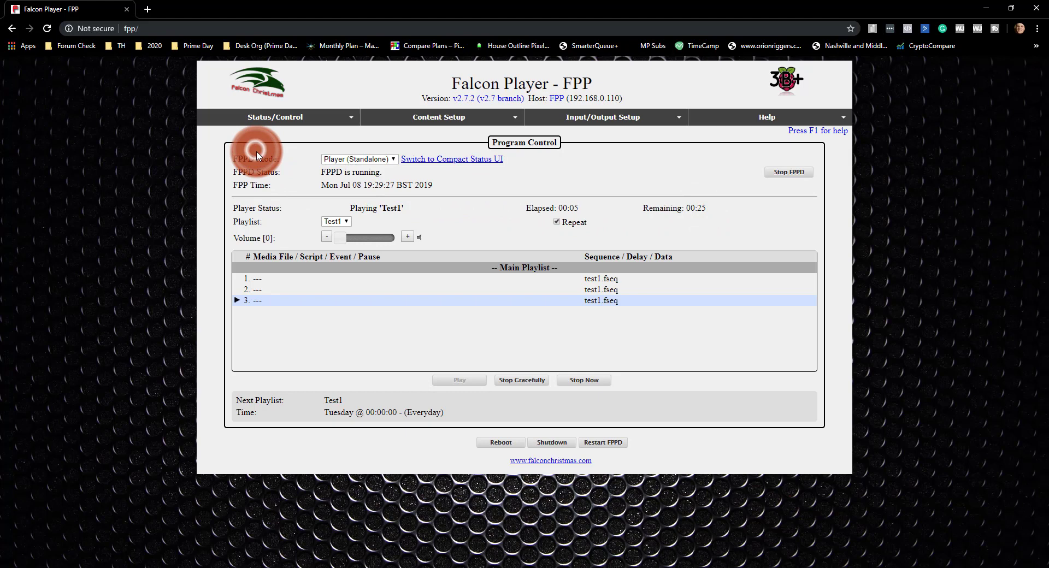